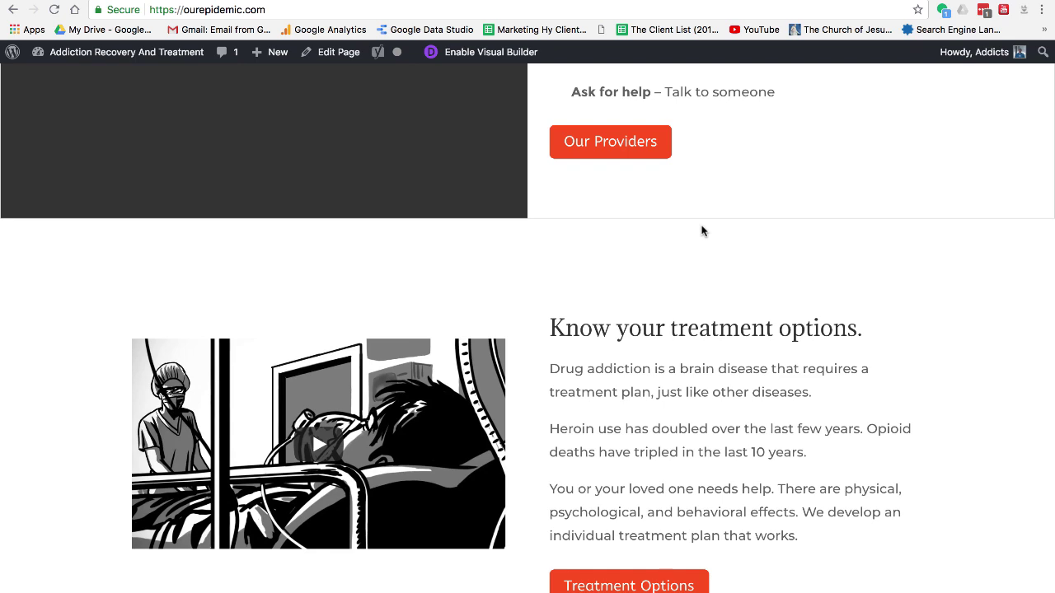
Switch from ourepidemic.com to the Google Analytics admin settings for Our Epidemic's All Web Site Data view
left_click(875, 15)
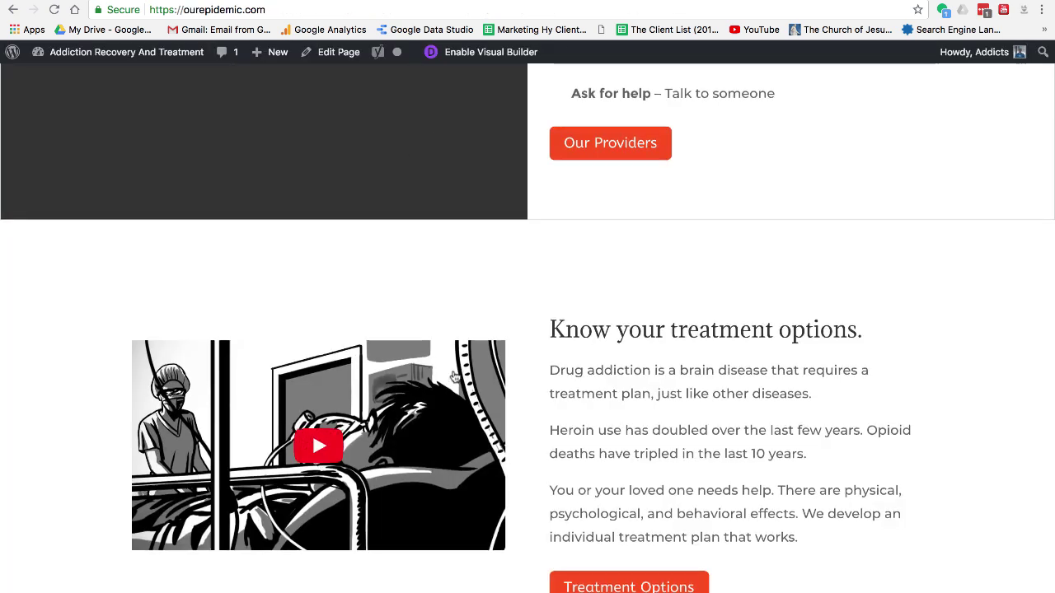
scroll(455, 376, "down", 5)
scroll(455, 377, "up", 15)
scroll(455, 377, "up", 2)
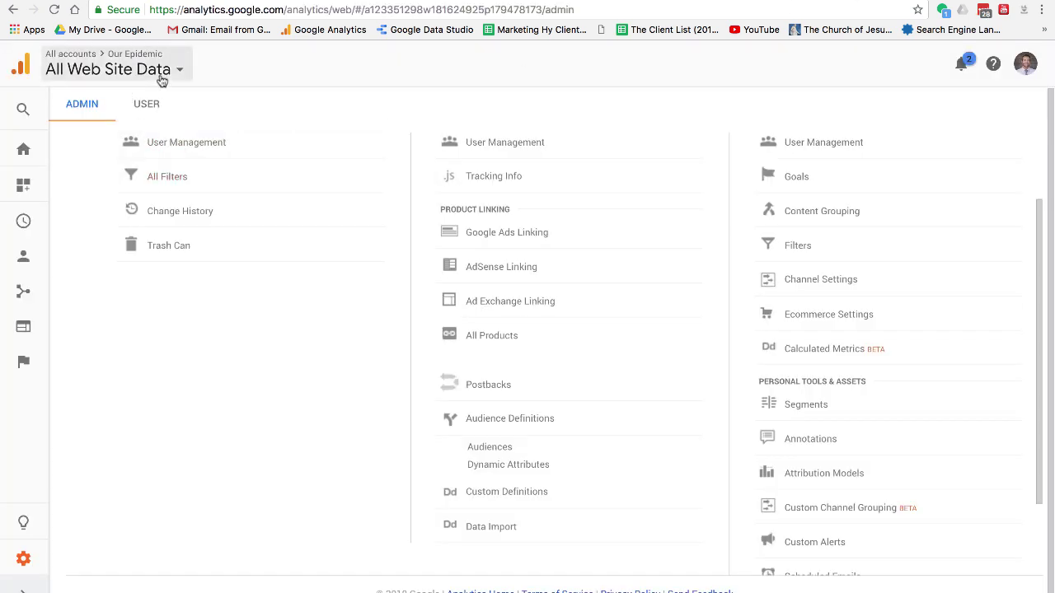
Under Tracking Info > Data Collection, switch Remarketing and Advertising Reporting Features ON and save
left_click(491, 188)
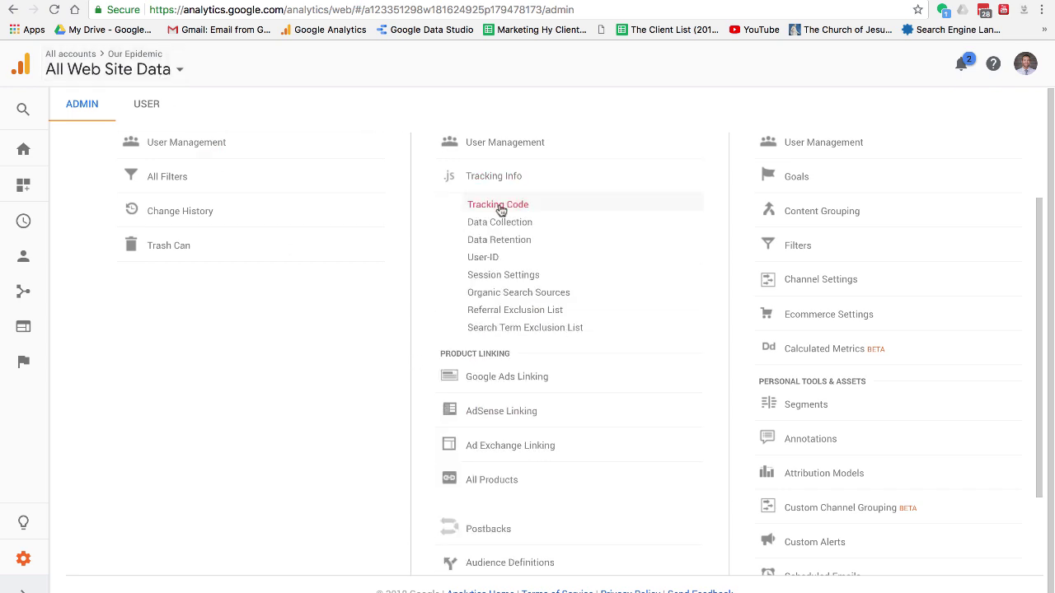
left_click(499, 207)
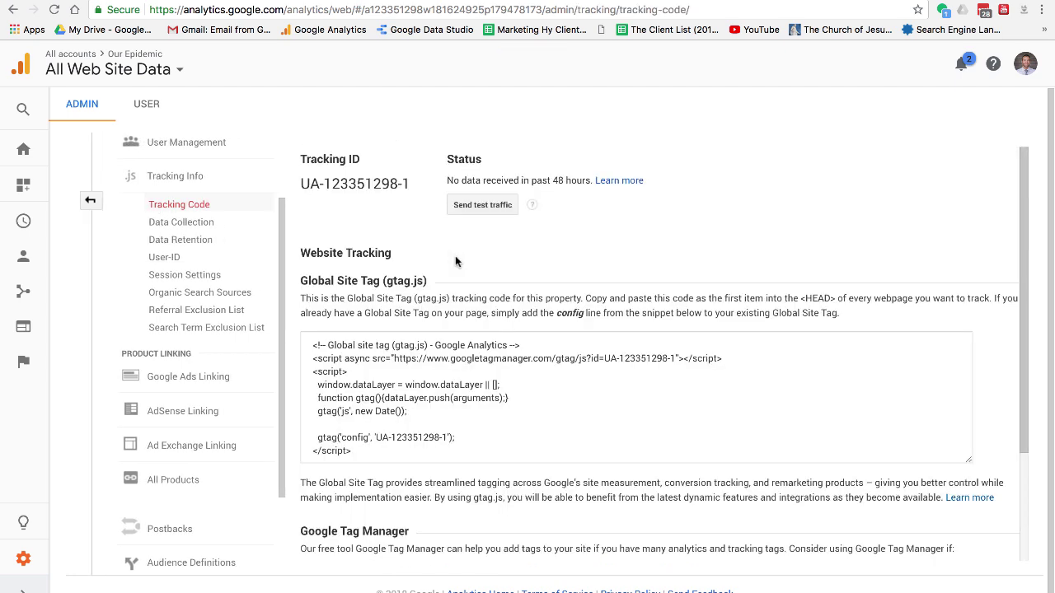
scroll(455, 256, "down", 1)
scroll(446, 338, "up", 1)
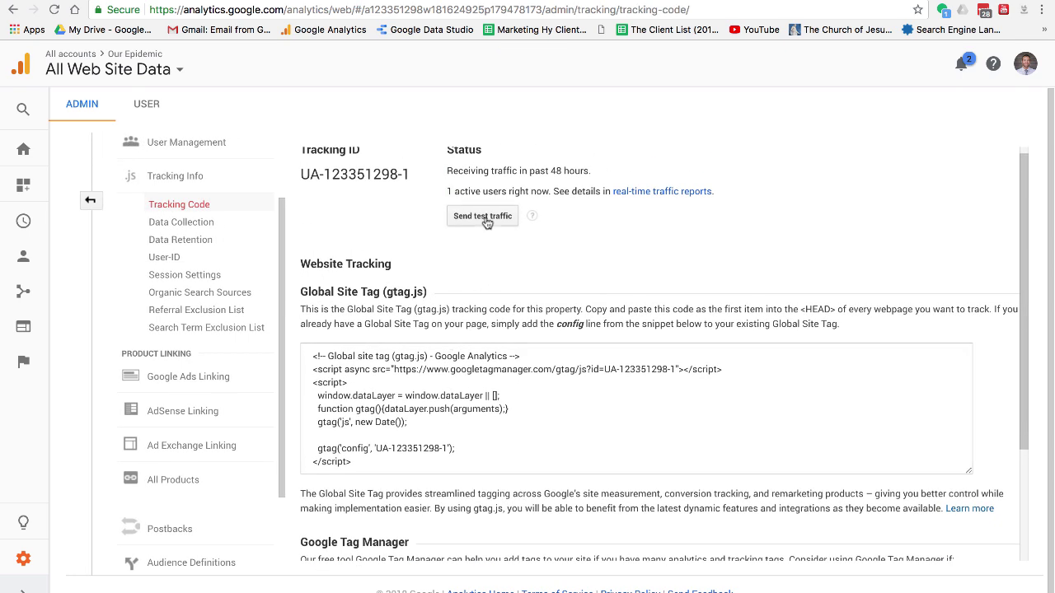
left_click(197, 222)
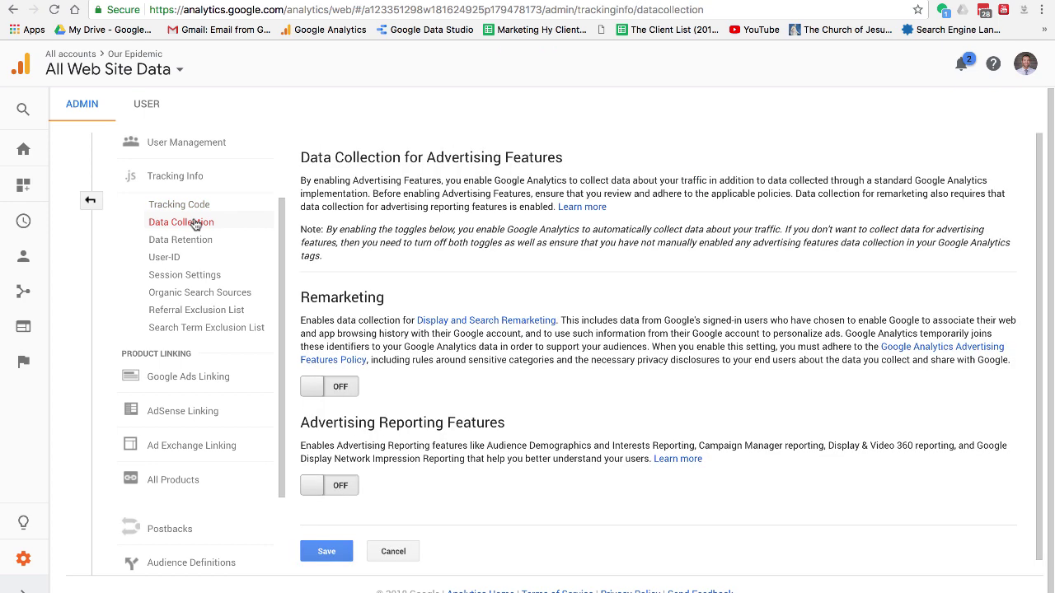
scroll(322, 289, "down", 1)
left_click(340, 375)
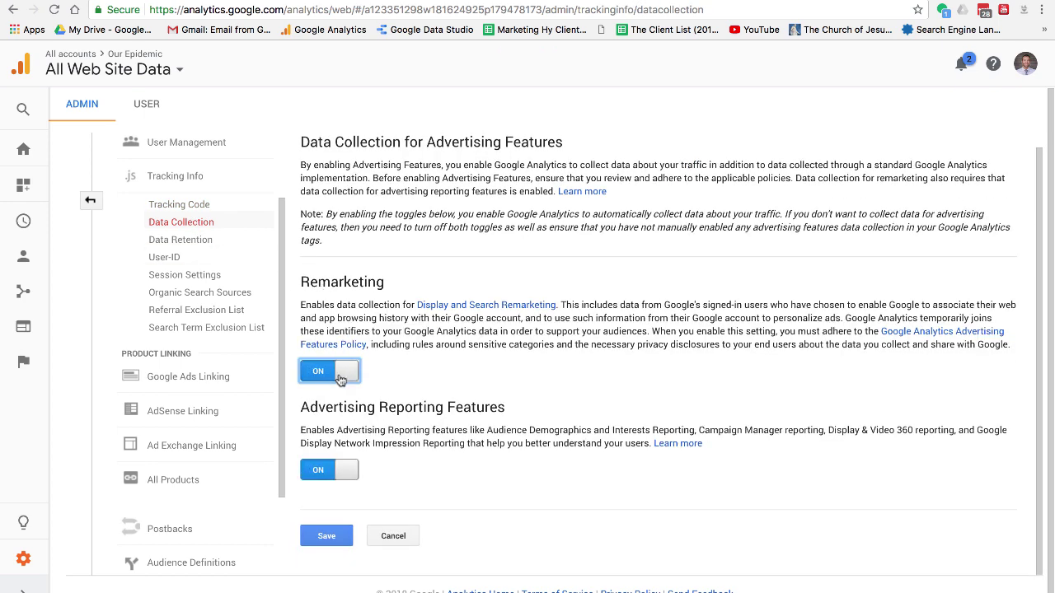
left_click(330, 538)
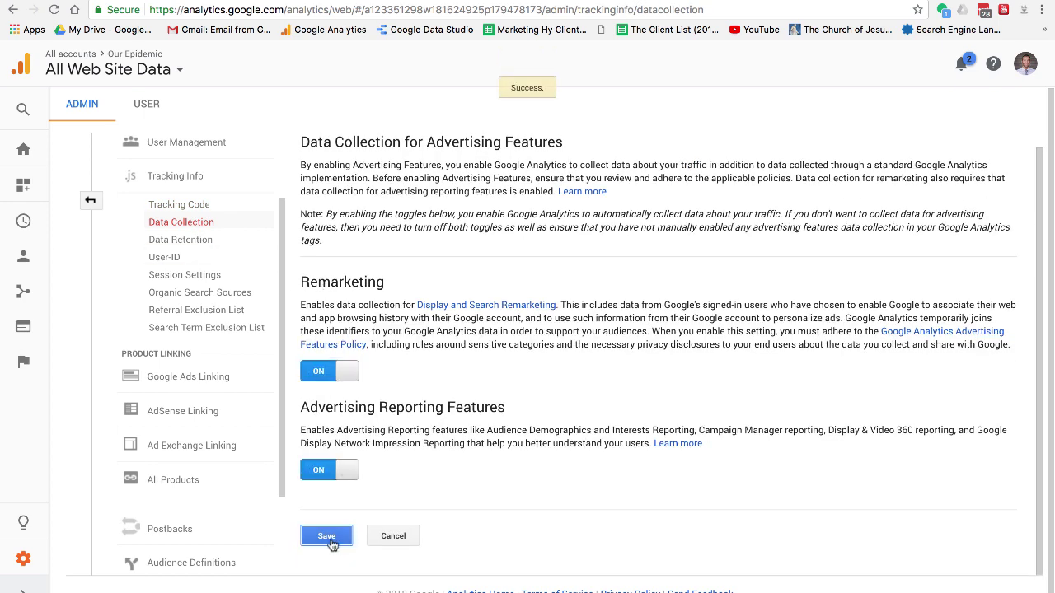
left_click(181, 240)
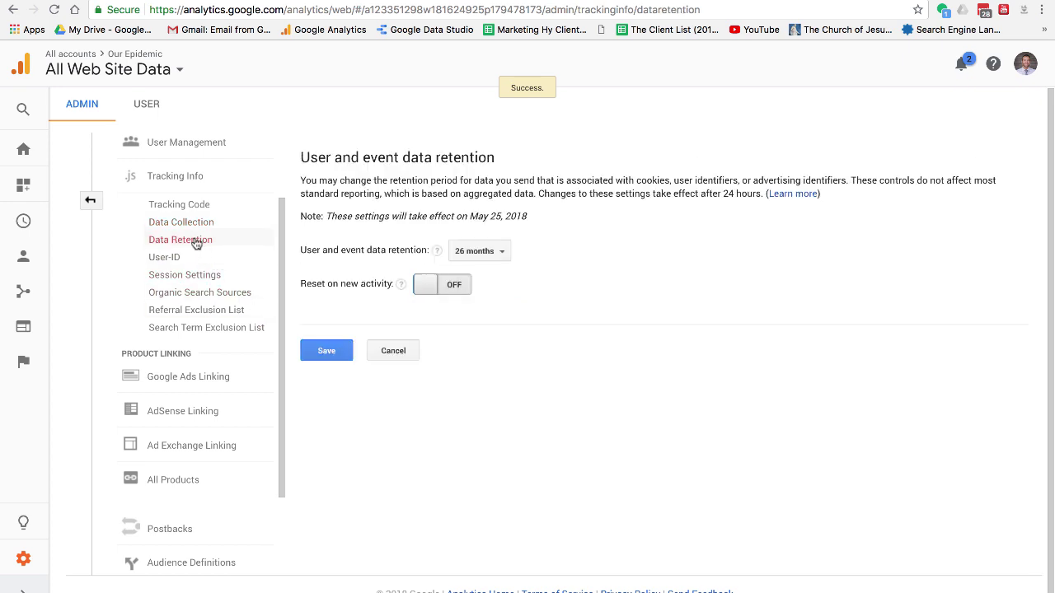
left_click(198, 222)
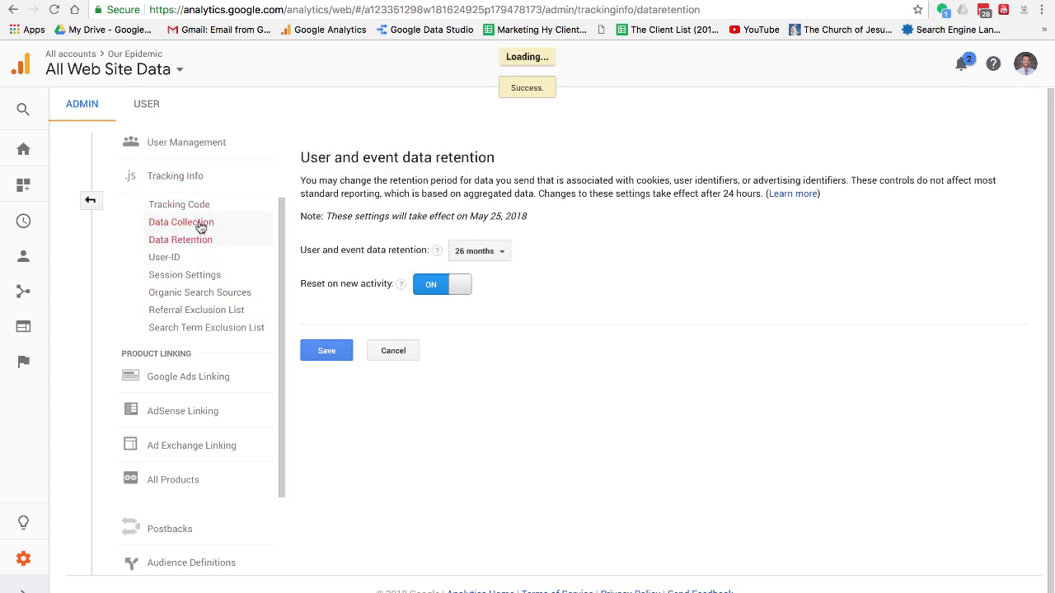
left_click(91, 200)
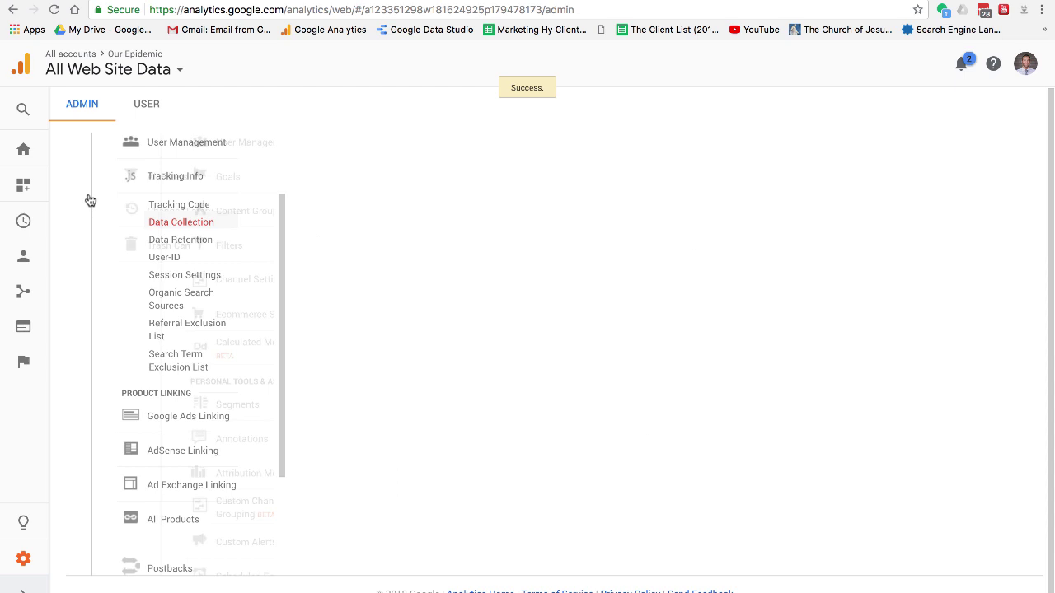
Begin a new Google Ads link from the property's admin settings
scroll(515, 427, "down", 3)
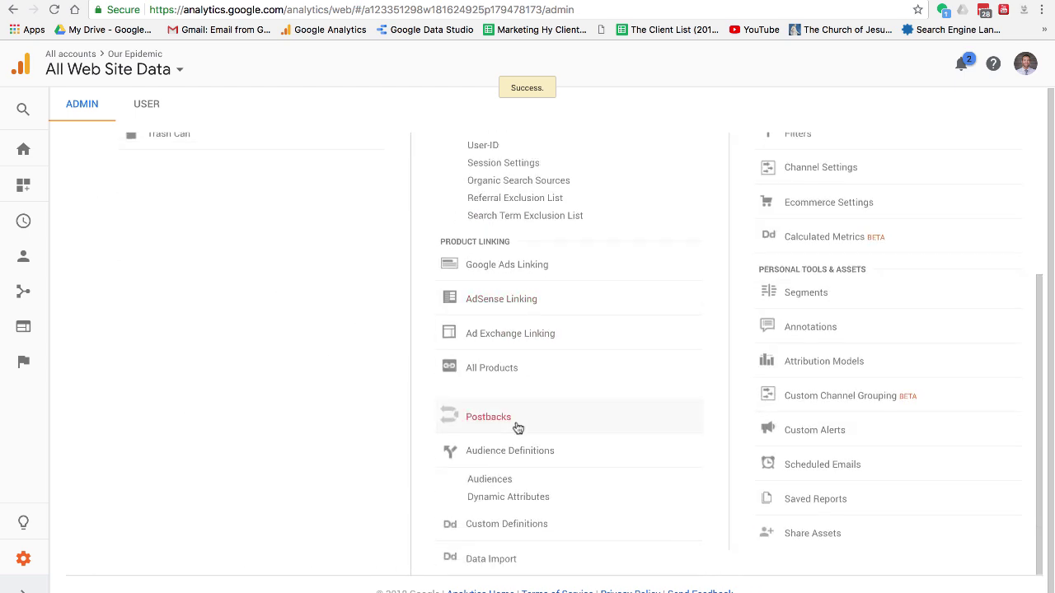
scroll(516, 427, "up", 5)
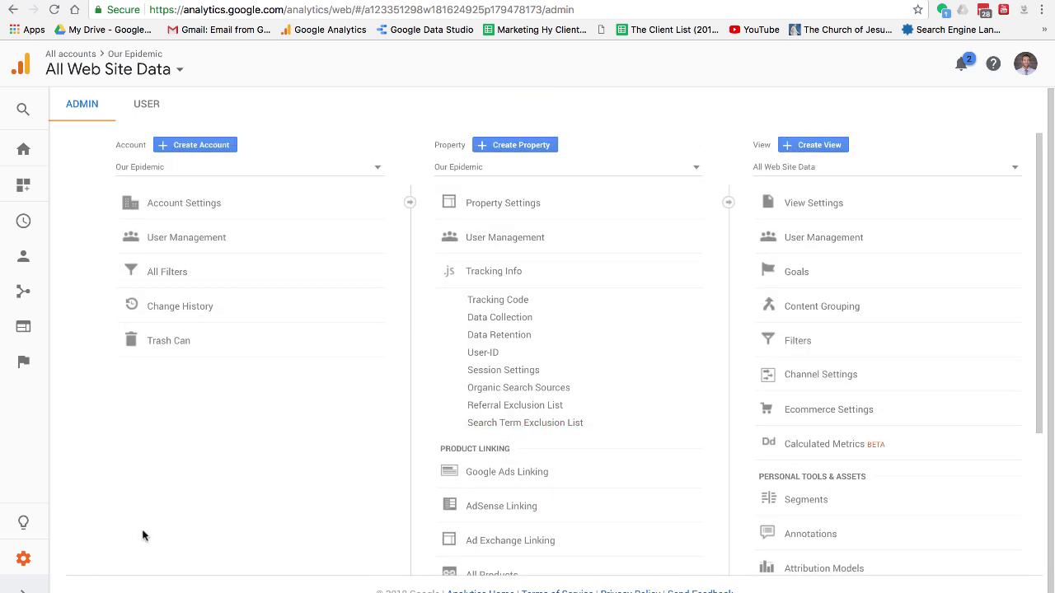
left_click(26, 564)
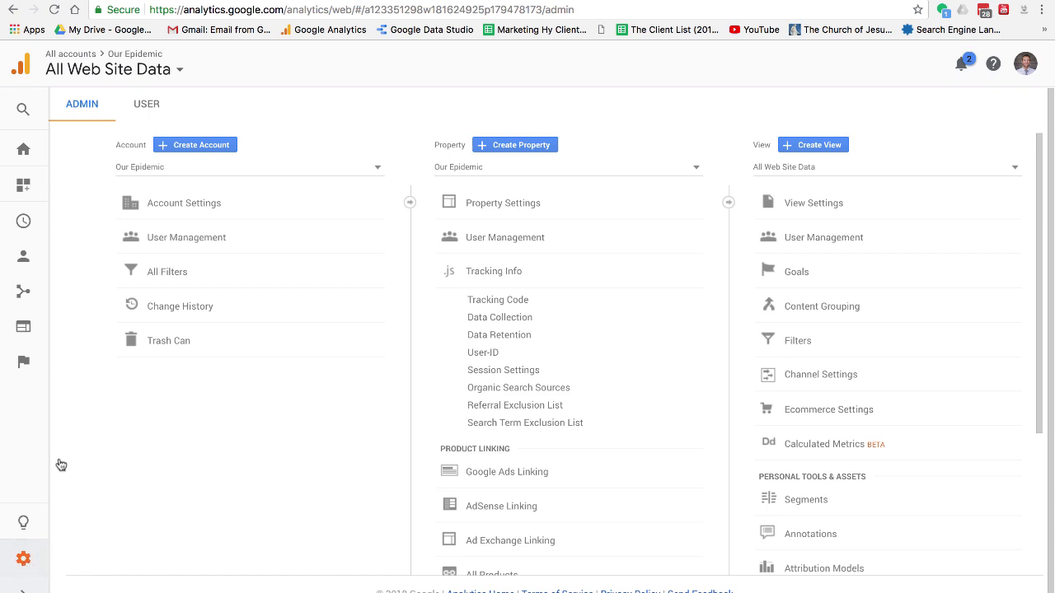
scroll(517, 478, "down", 5)
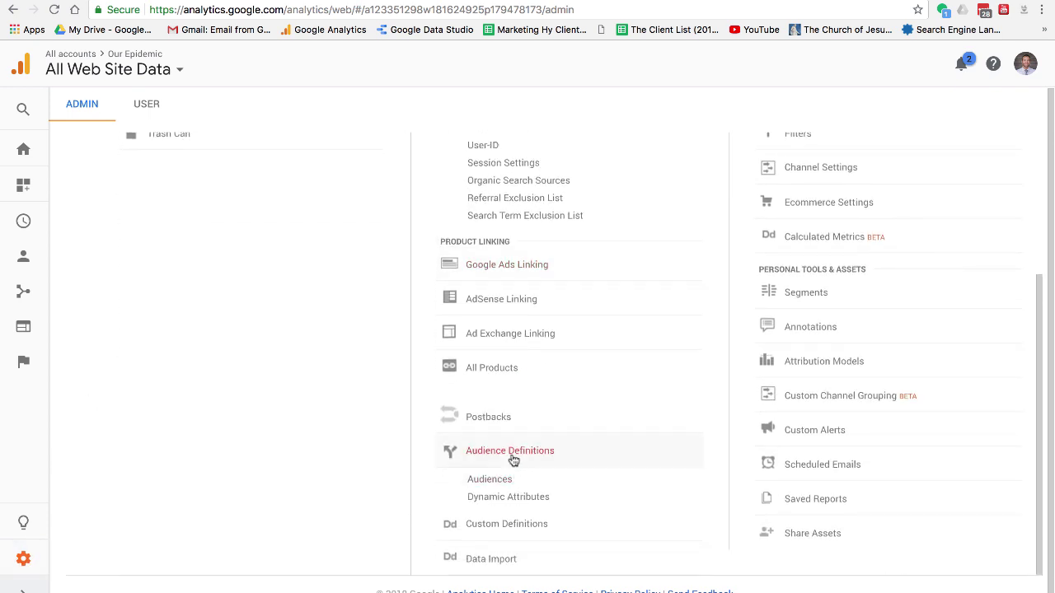
left_click(498, 479)
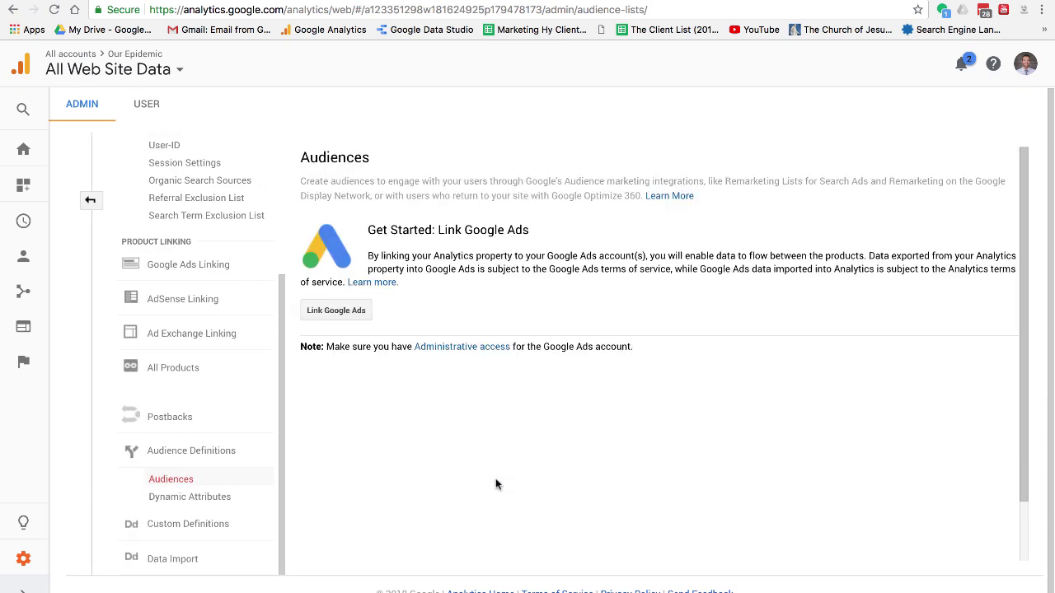
left_click(354, 308)
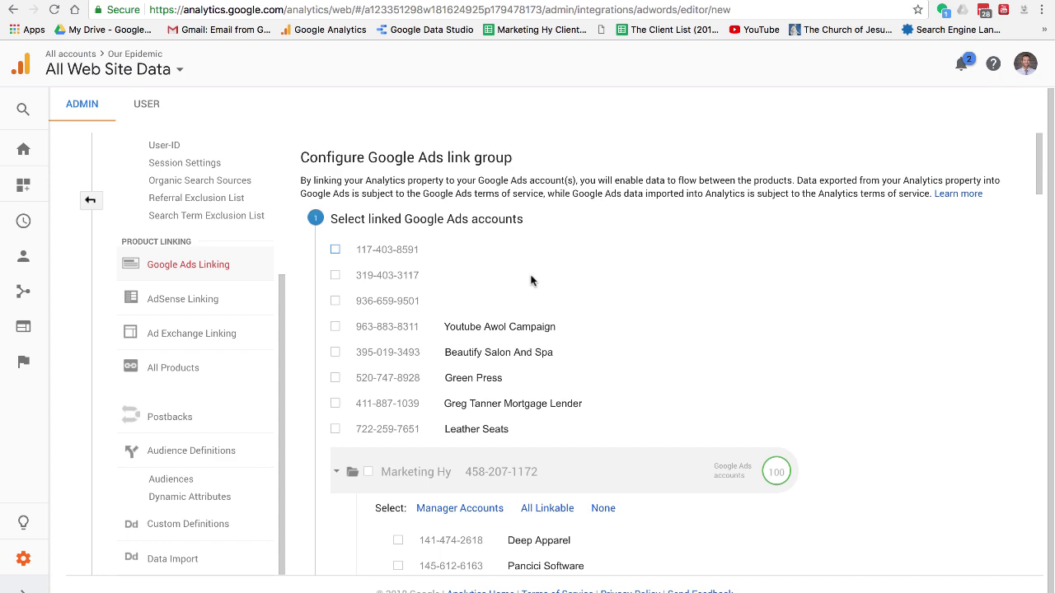
scroll(531, 281, "down", 3)
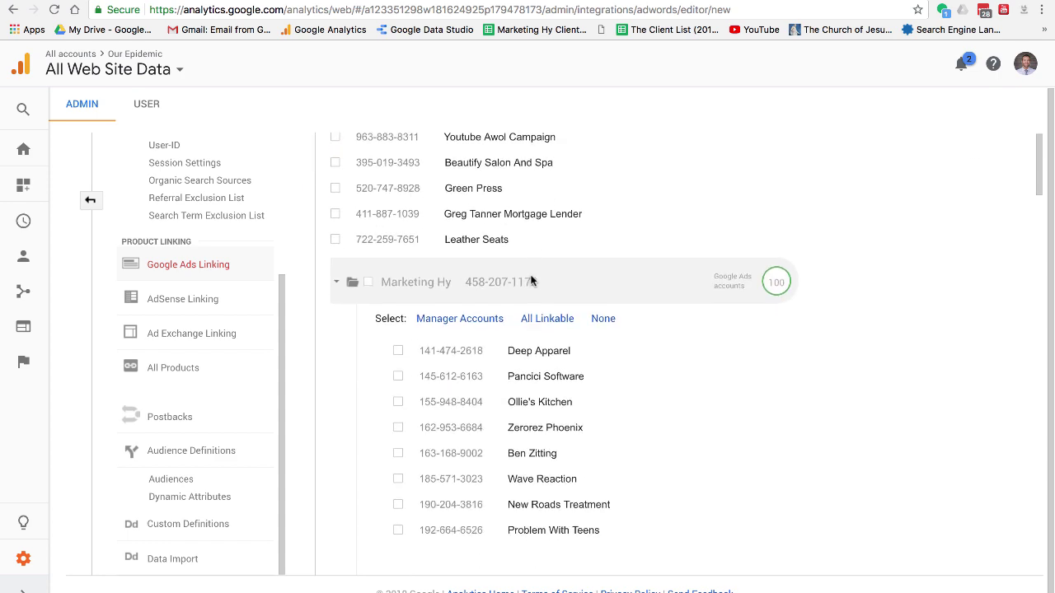
scroll(531, 281, "down", 1)
scroll(531, 281, "down", 5)
scroll(531, 281, "down", 5)
scroll(530, 281, "down", 2)
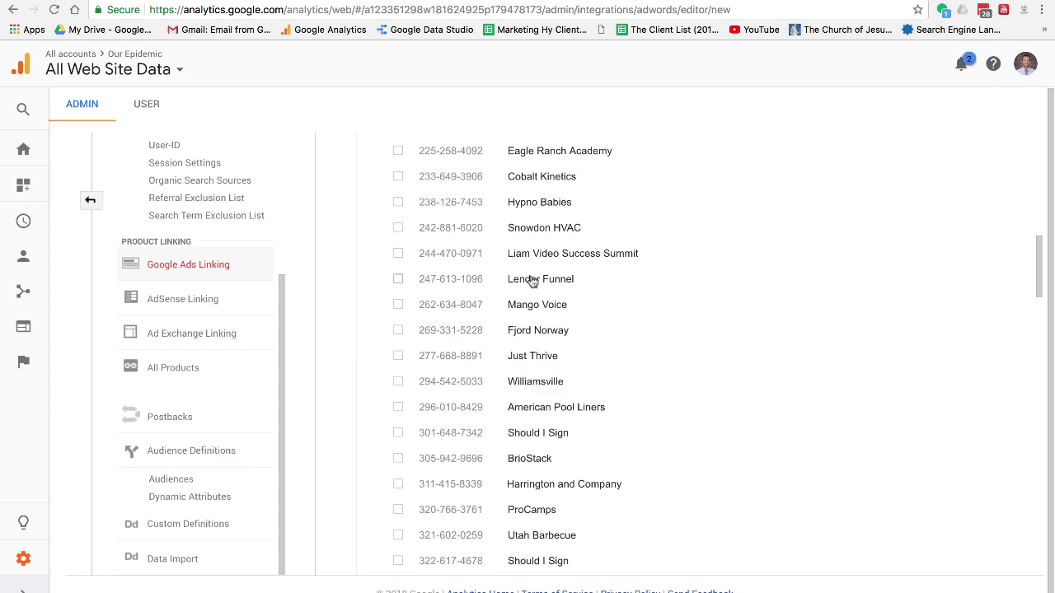
scroll(531, 281, "up", 3)
scroll(531, 281, "up", 10)
scroll(530, 281, "down", 10)
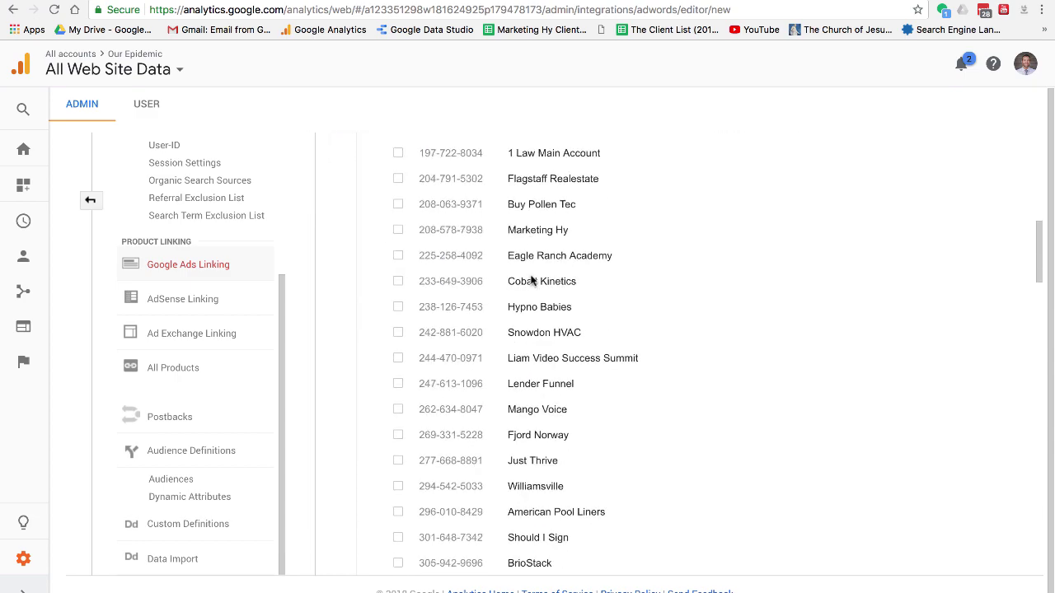
scroll(530, 281, "down", 5)
scroll(531, 281, "down", 5)
scroll(531, 281, "down", 3)
scroll(531, 281, "down", 10)
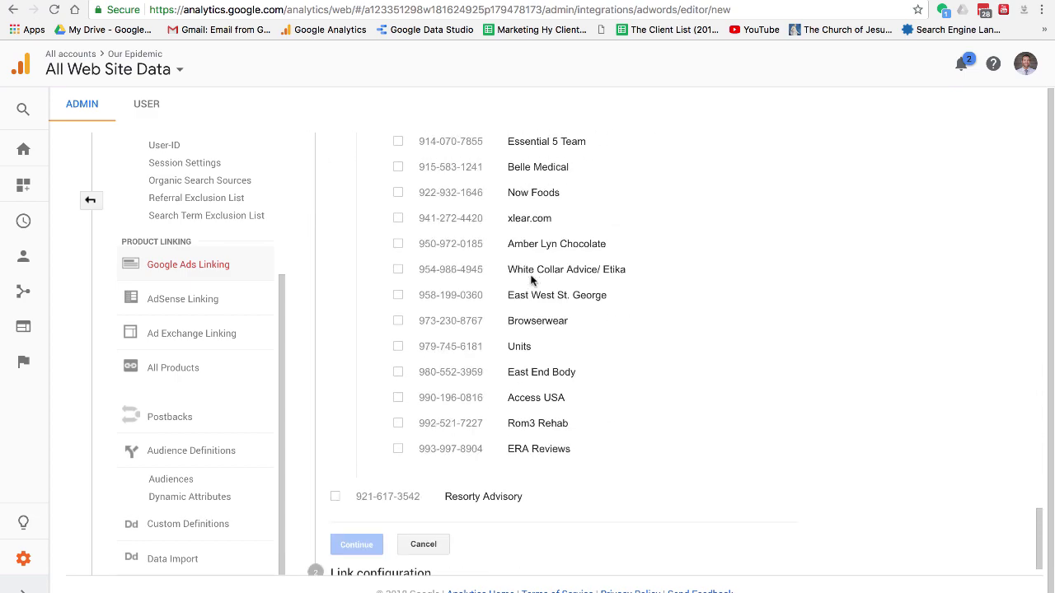
scroll(530, 281, "down", 1)
scroll(531, 281, "up", 3)
scroll(531, 281, "up", 10)
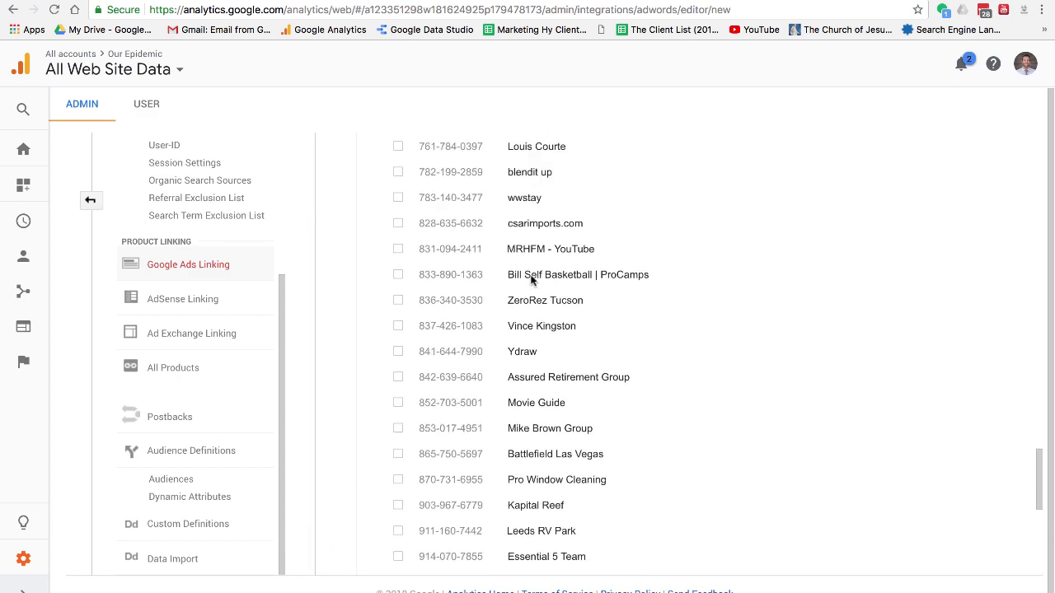
scroll(531, 281, "up", 5)
scroll(530, 282, "up", 1)
scroll(531, 281, "up", 6)
scroll(532, 281, "down", 4)
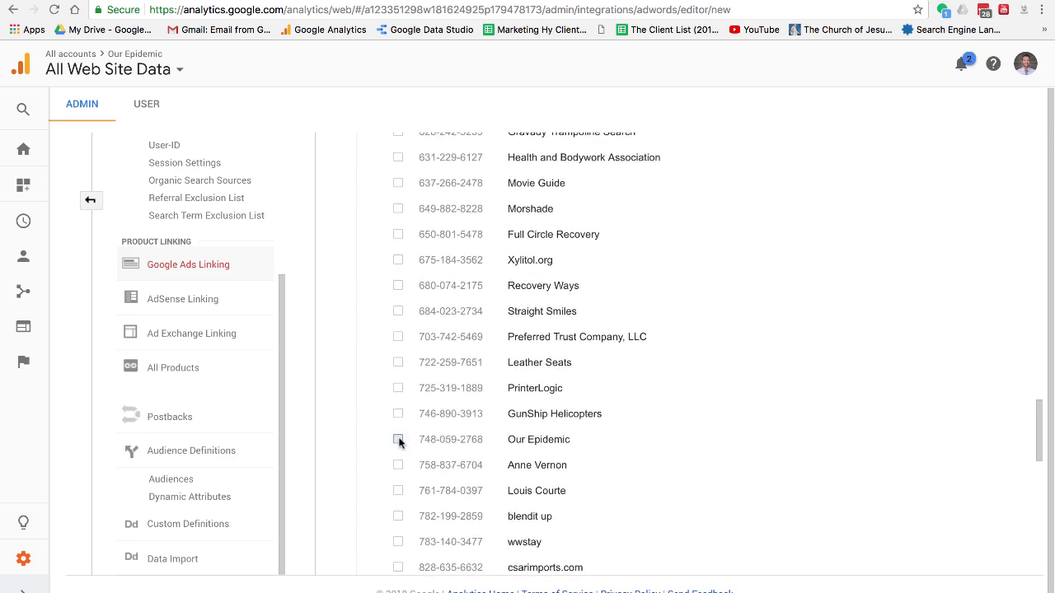
scroll(400, 440, "down", 1)
scroll(400, 441, "down", 10)
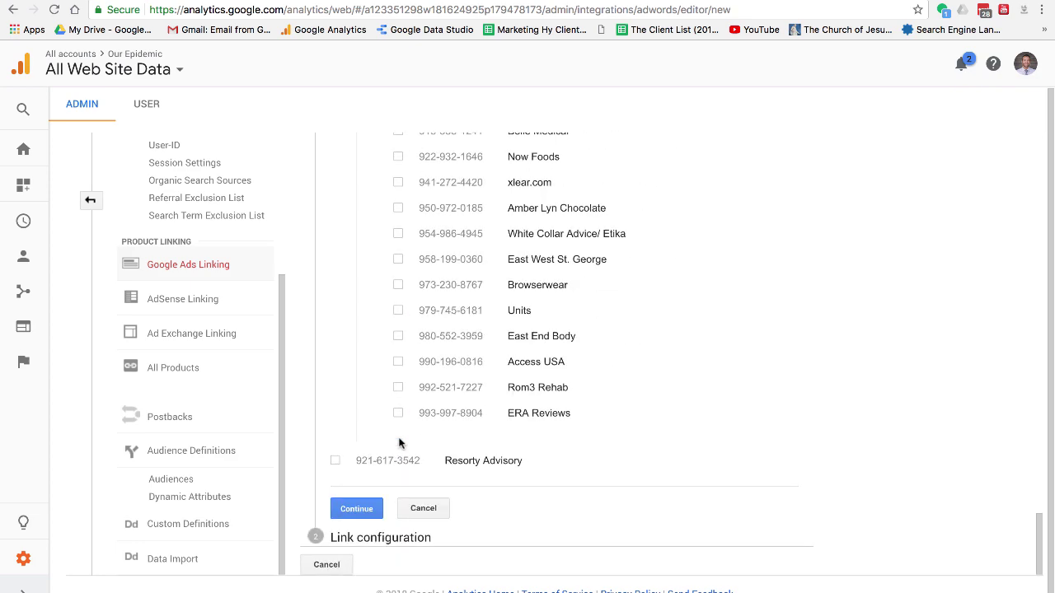
Link the Our Epidemic Ads account with the All Web Site Data view turned on
left_click(350, 517)
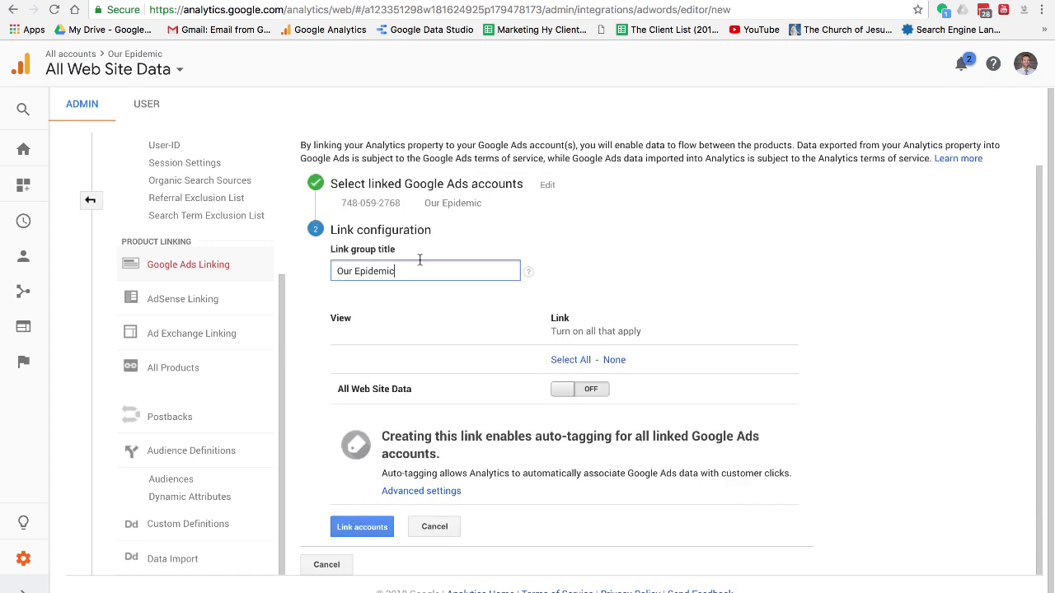
left_click(596, 390)
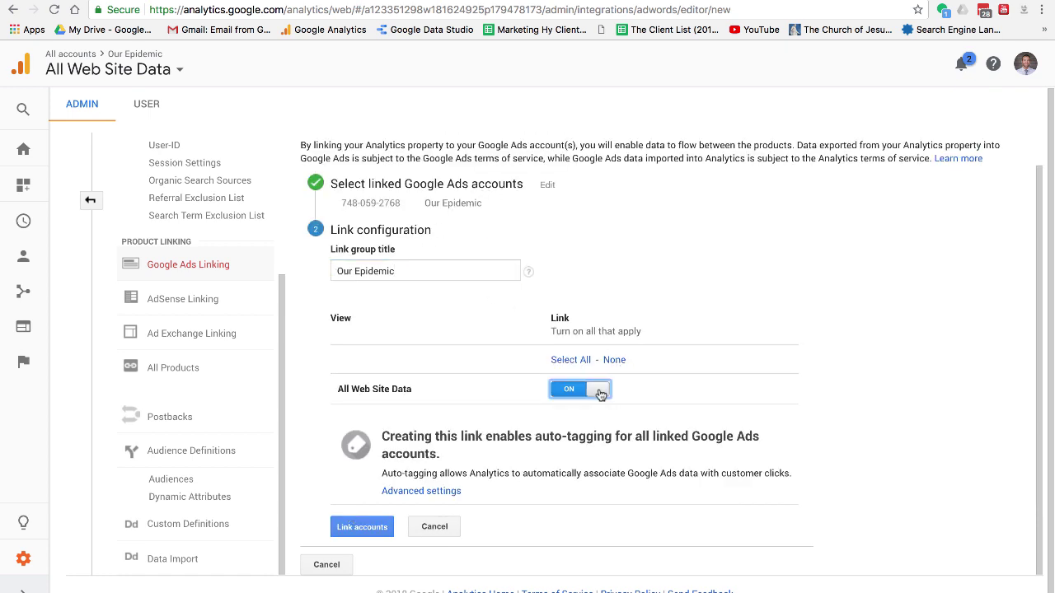
left_click(381, 530)
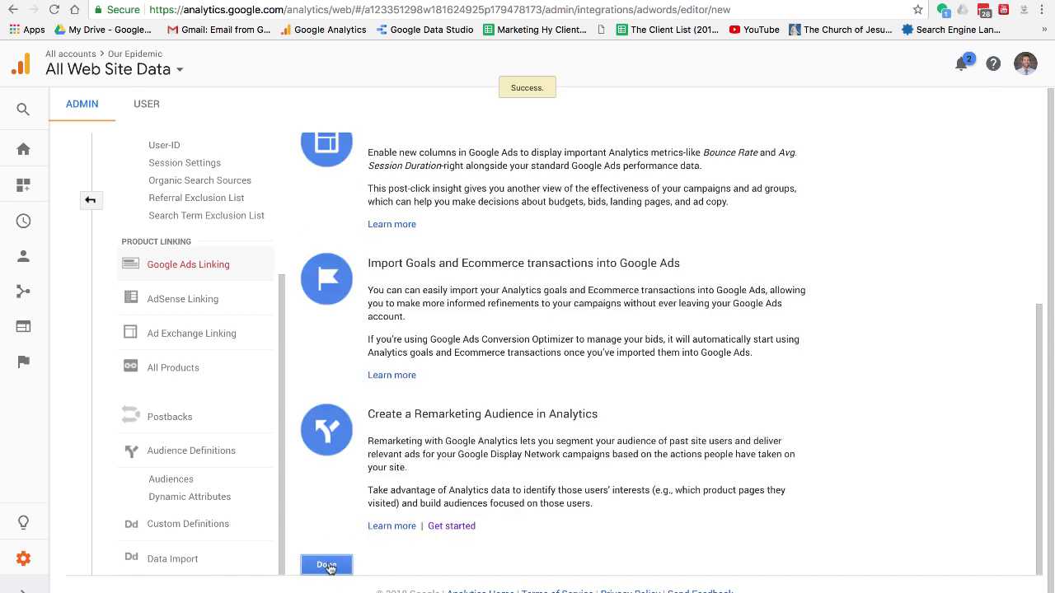
left_click(326, 567)
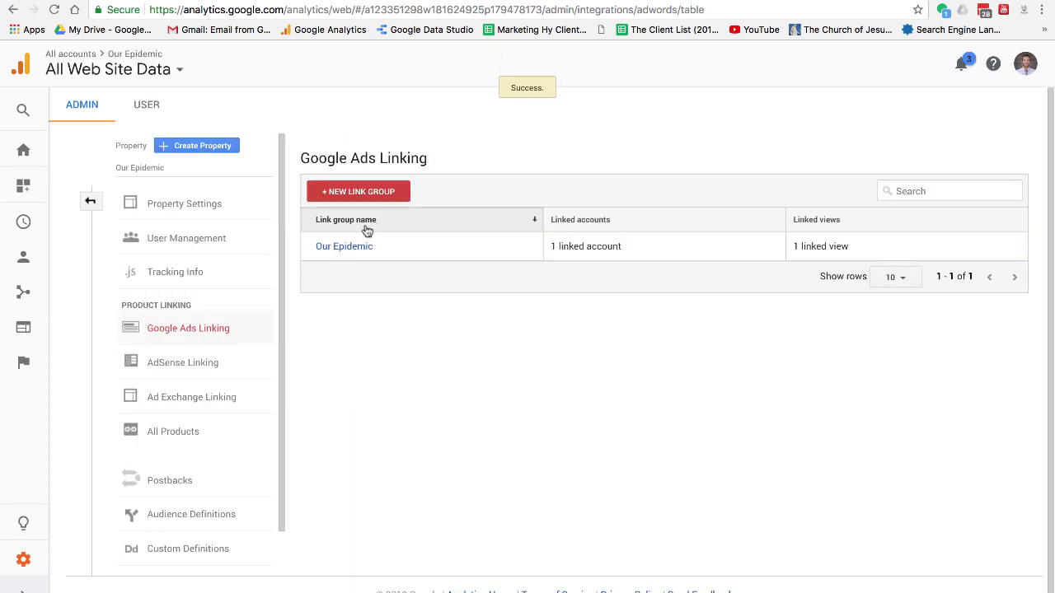
scroll(193, 439, "down", 1)
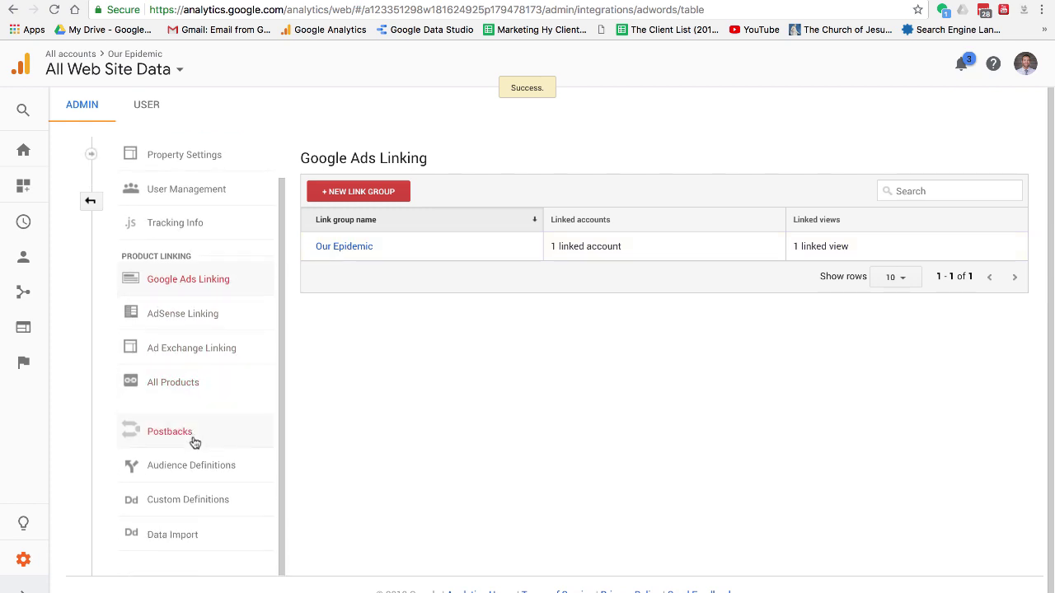
Open Audience Definitions > Audiences and enable remarketing to get the All Users audience
left_click(185, 466)
left_click(182, 497)
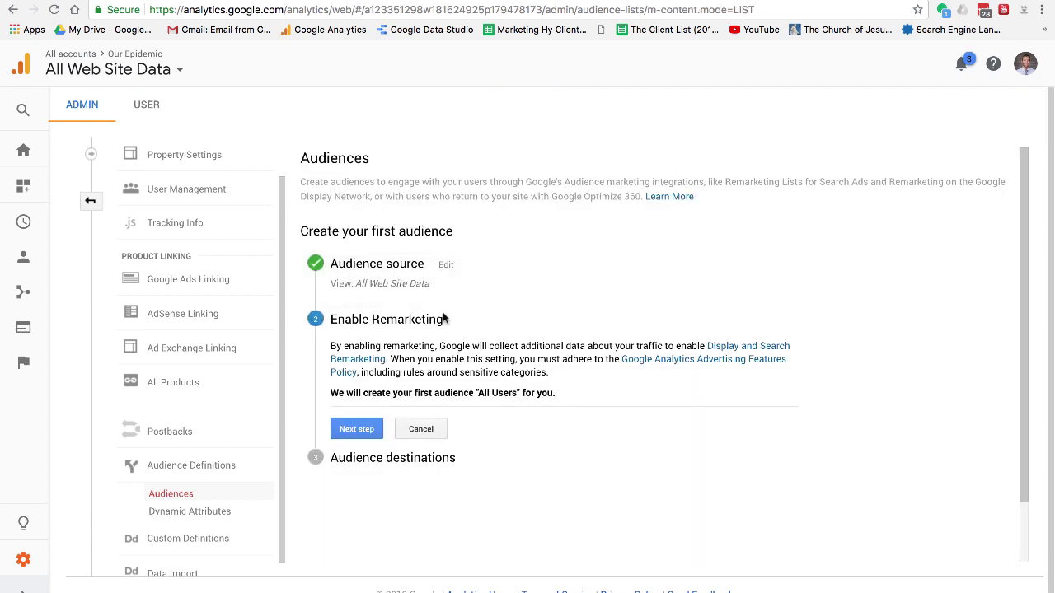
left_click(357, 427)
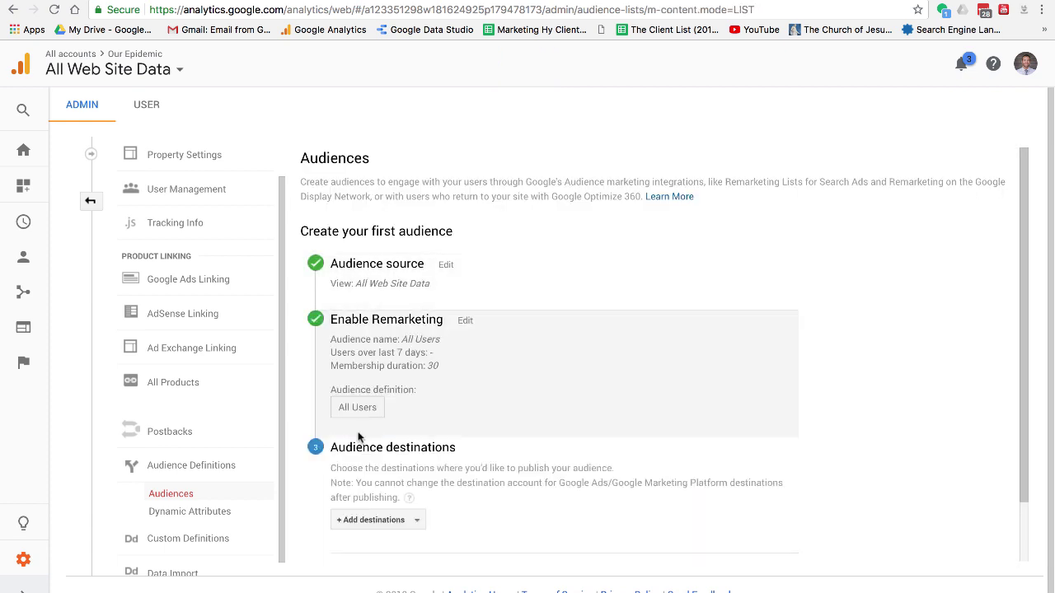
Publish All Users to the Our Epidemic Google Ads account and Analytics property, then enable it
left_click(413, 453)
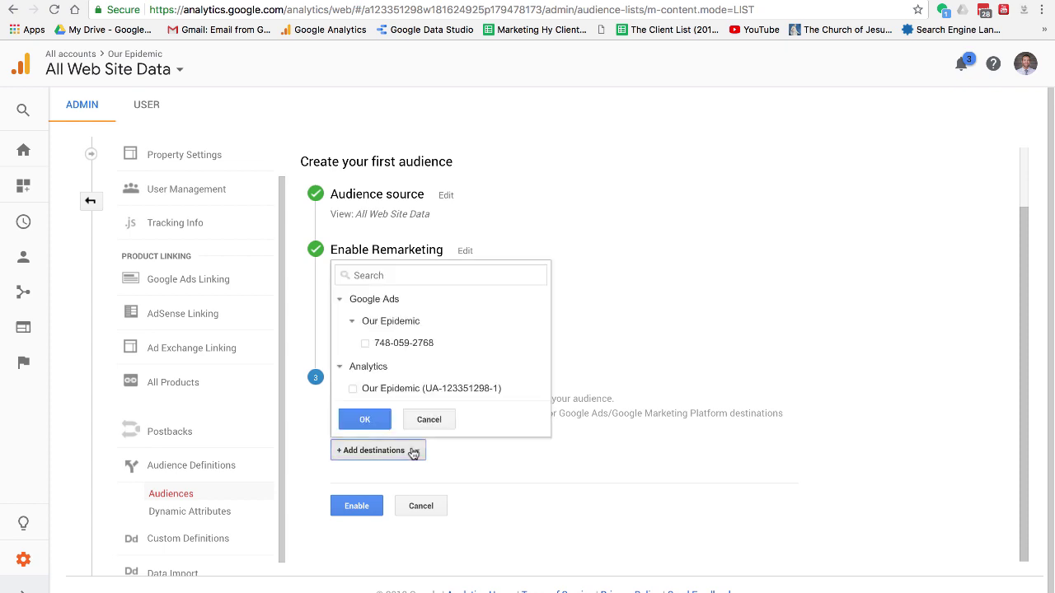
left_click(353, 389)
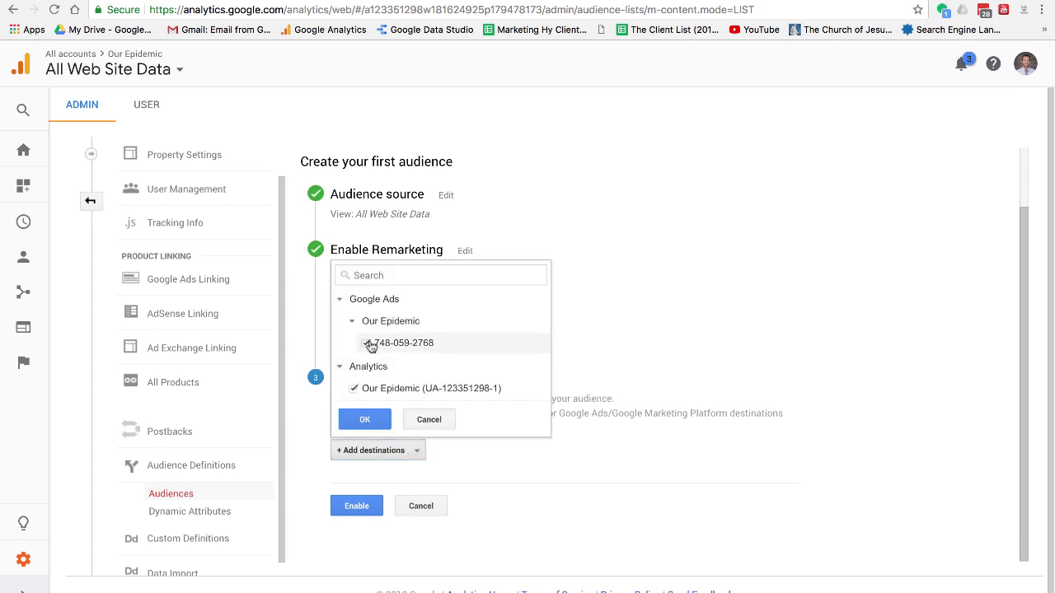
left_click(357, 504)
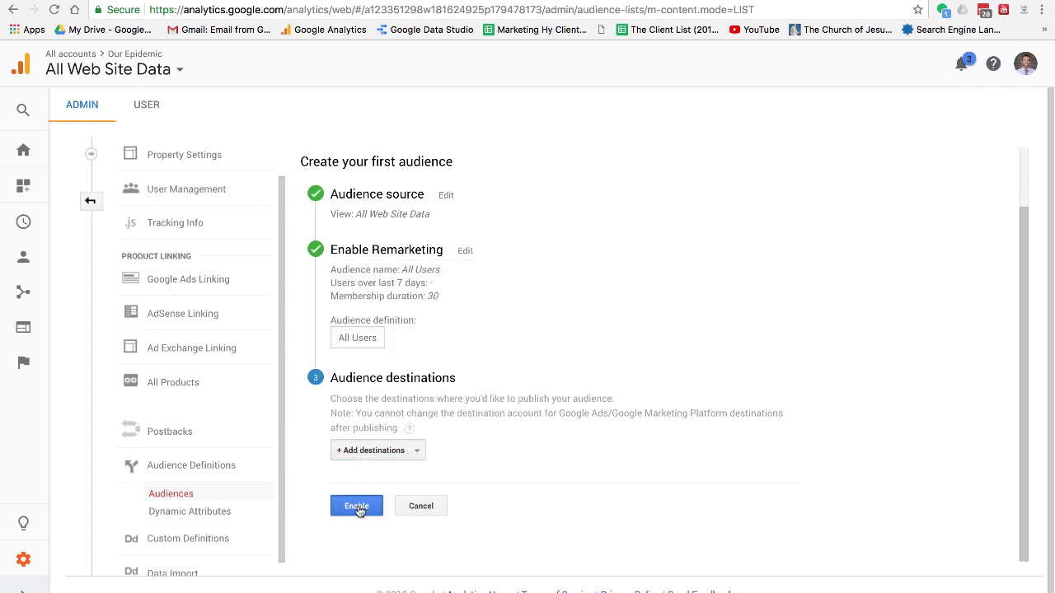
left_click(402, 450)
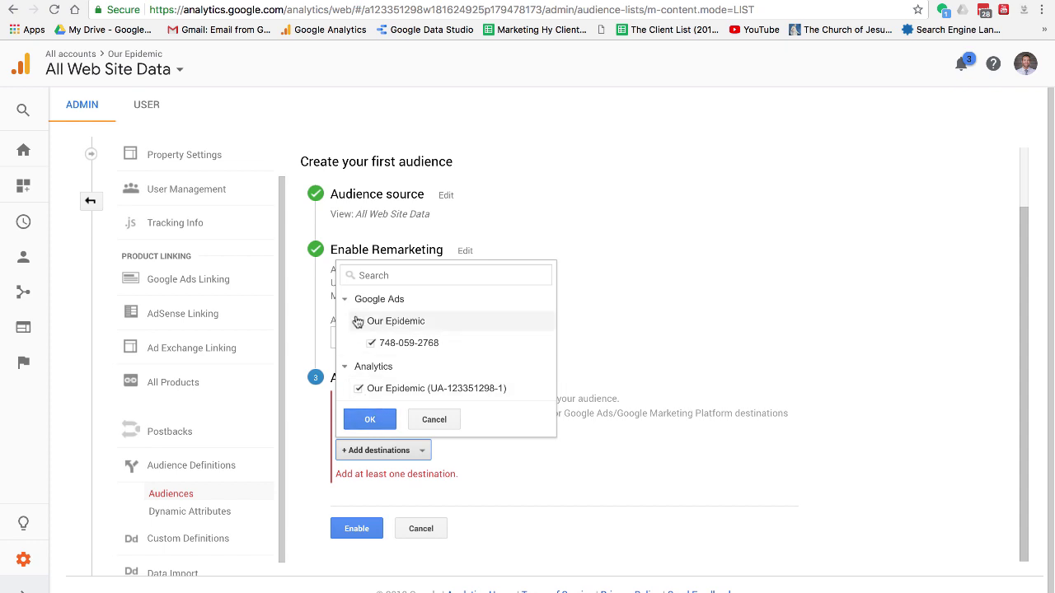
left_click(368, 419)
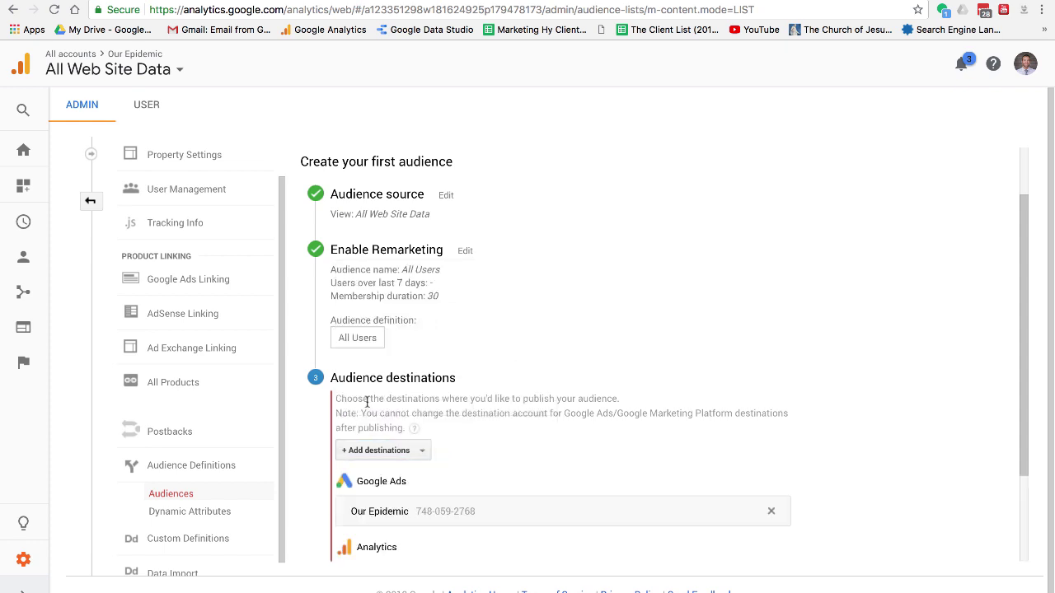
scroll(404, 476, "down", 3)
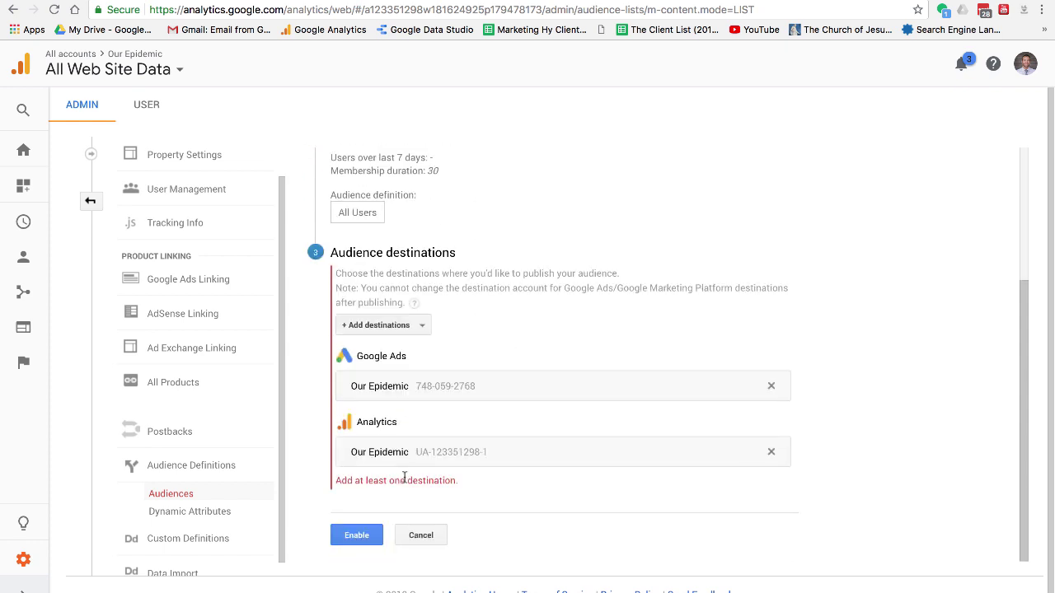
left_click(356, 536)
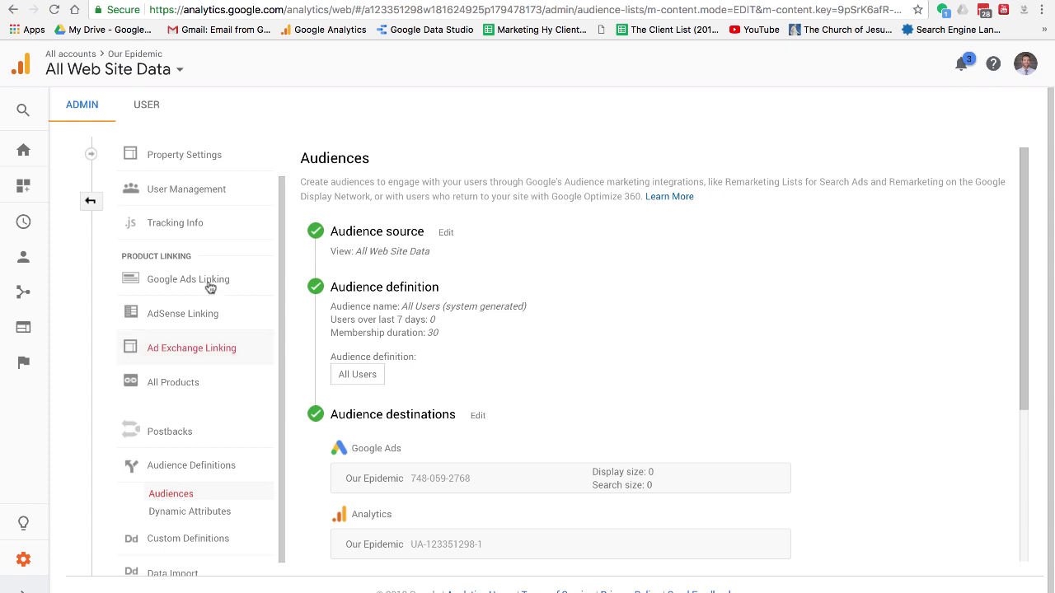
Return to Admin and open Audience Definitions > Audiences
left_click(89, 201)
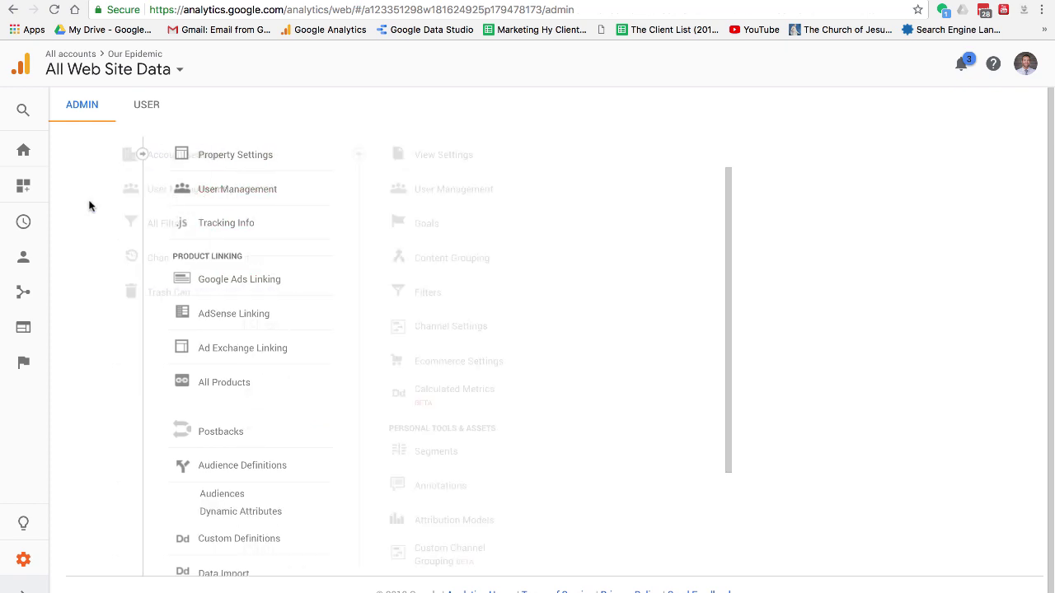
left_click(501, 467)
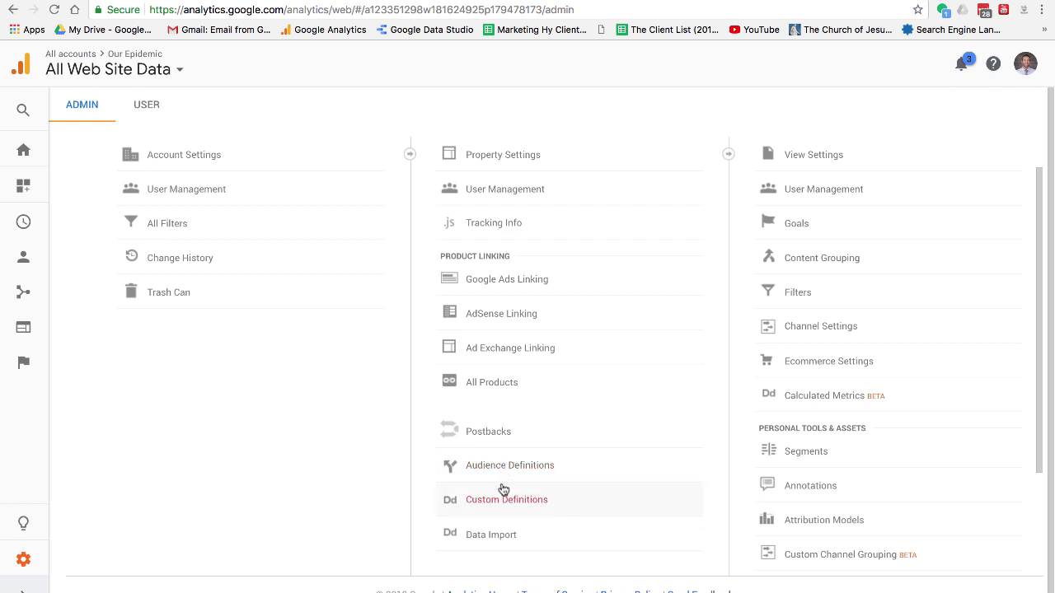
left_click(502, 492)
left_click(501, 467)
left_click(501, 493)
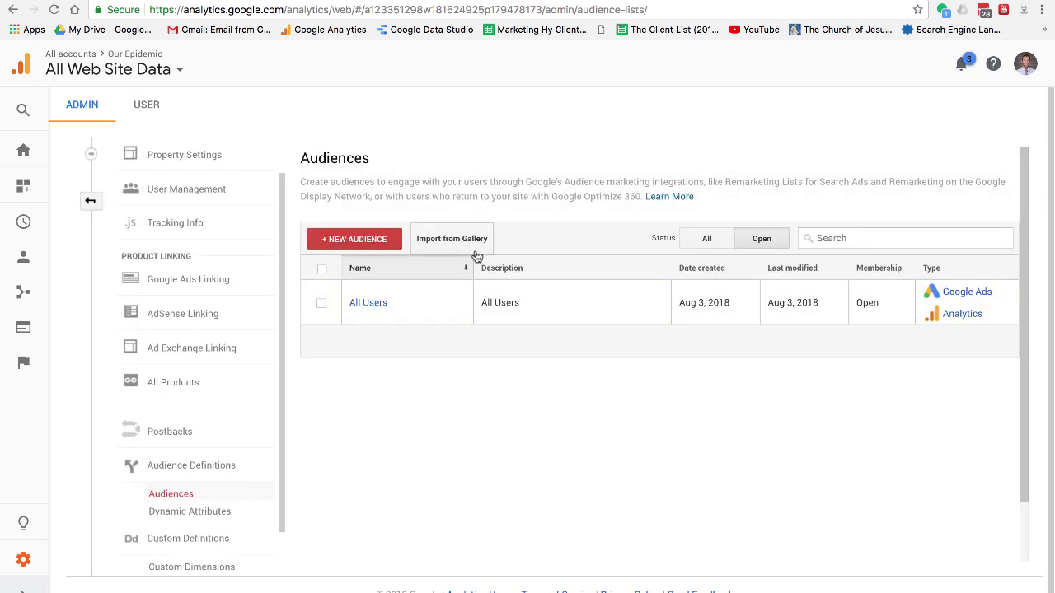
Import [Engagement Pack] Core Remarketing Lists from the solutions gallery
left_click(449, 241)
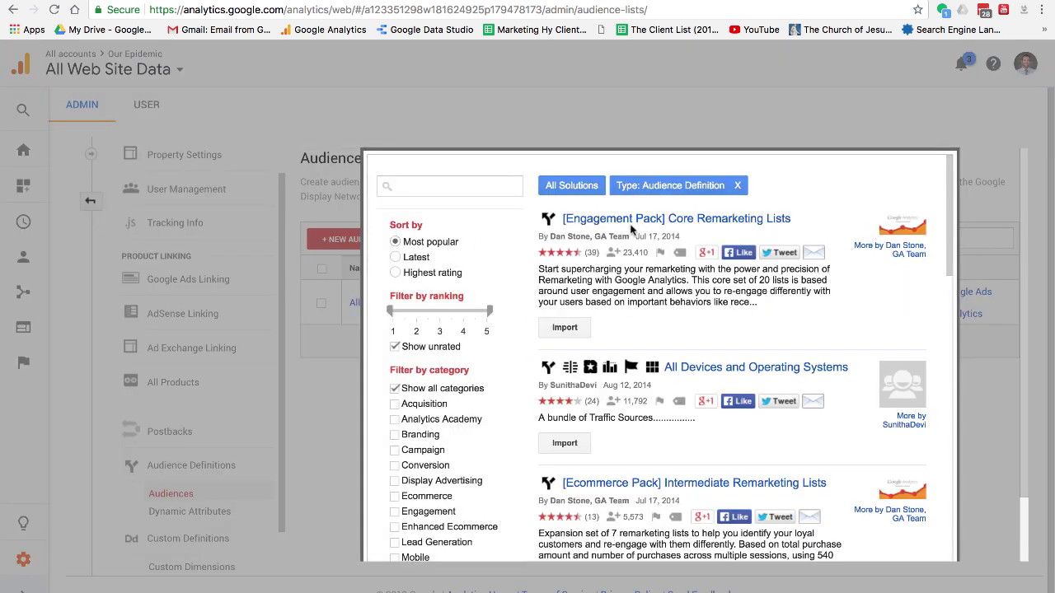
left_click(640, 222)
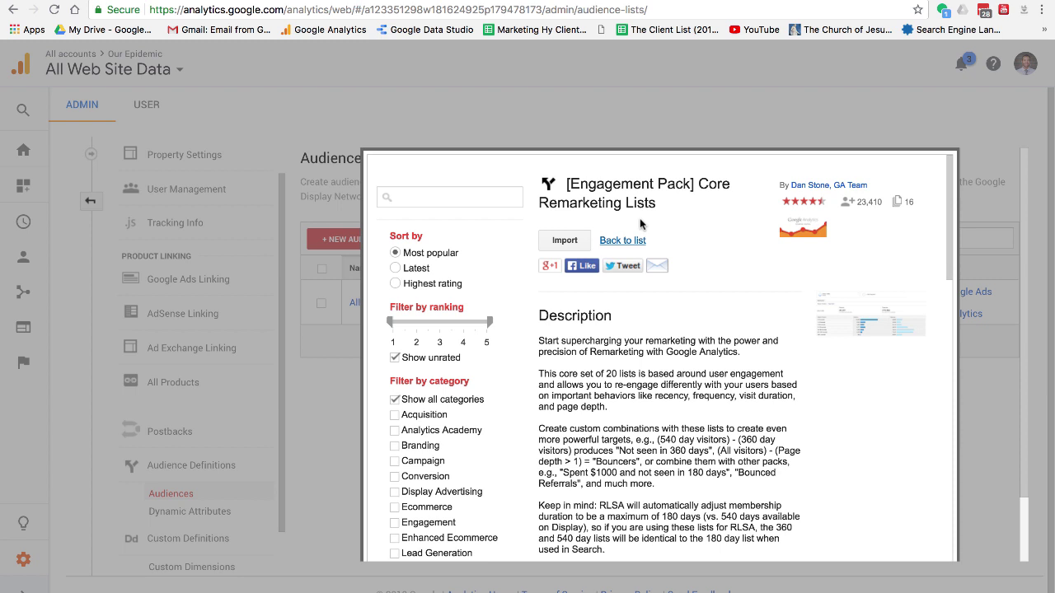
scroll(640, 222, "down", 1)
left_click(546, 224)
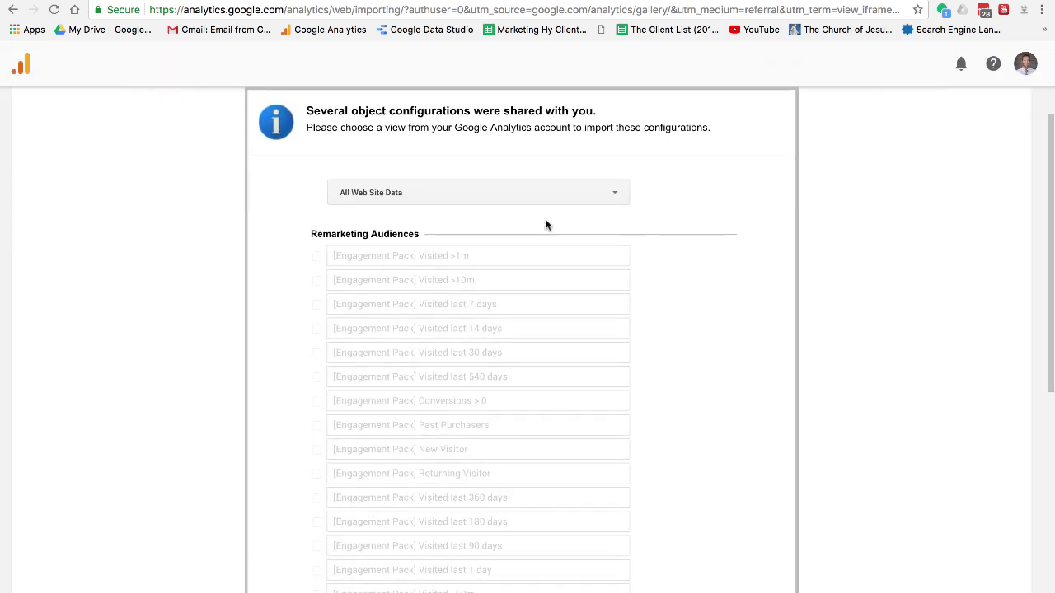
left_click(542, 203)
left_click(544, 204)
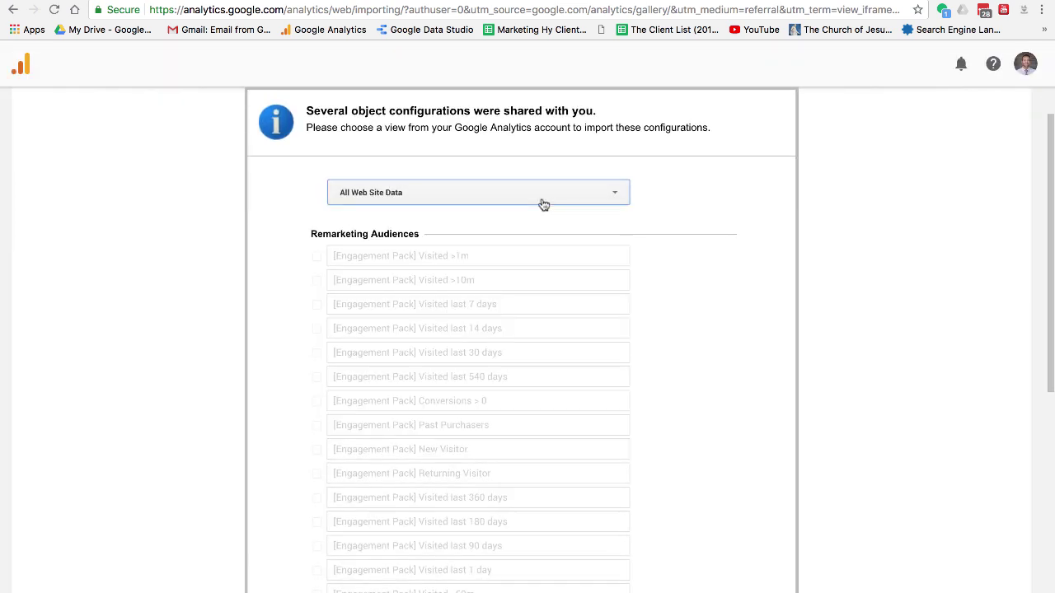
scroll(541, 203, "down", 5)
scroll(410, 247, "down", 3)
left_click(363, 336)
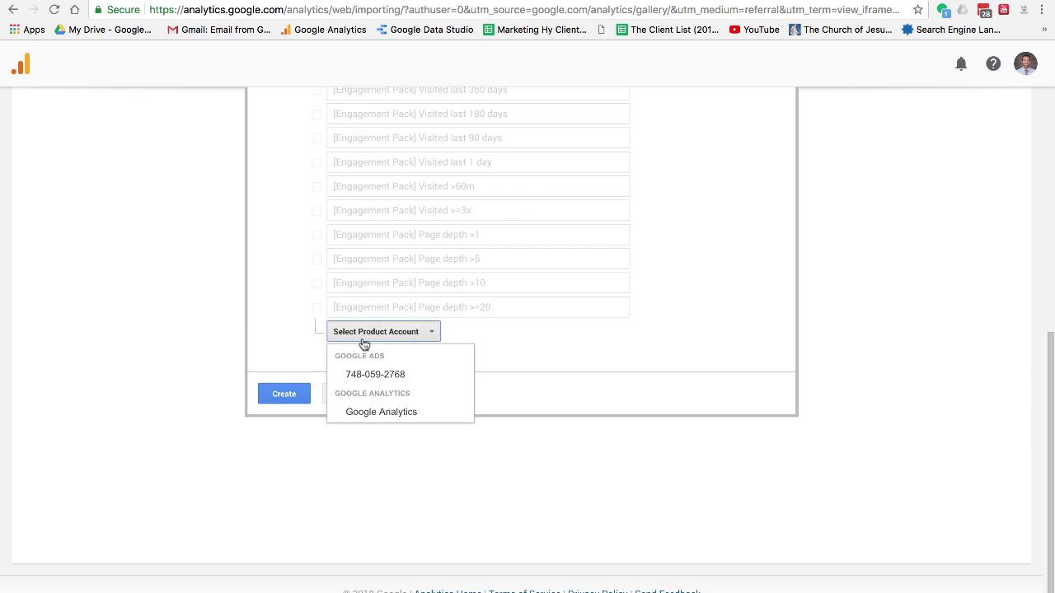
left_click(354, 372)
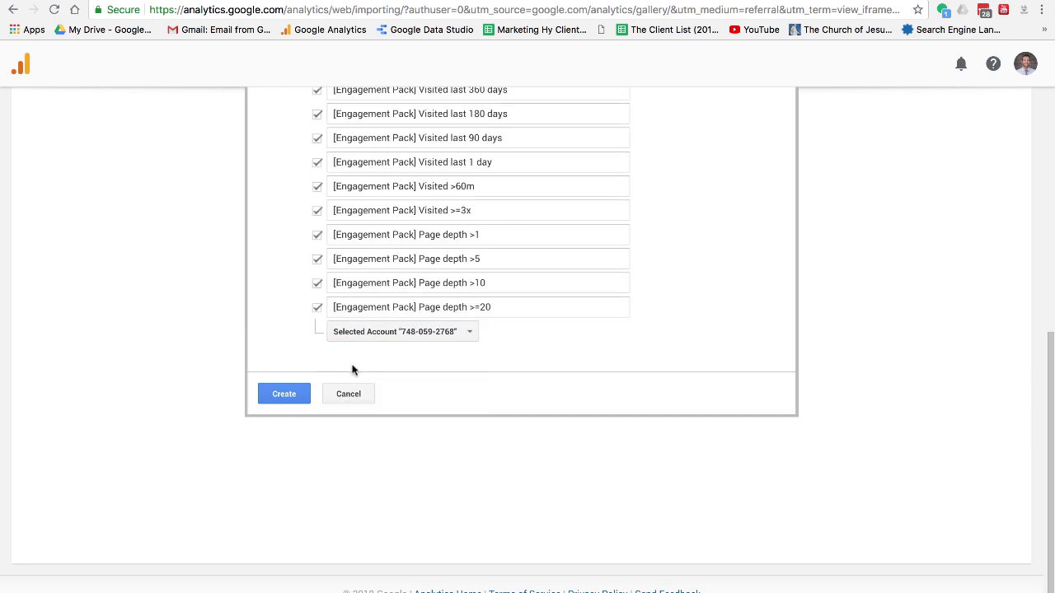
left_click(291, 402)
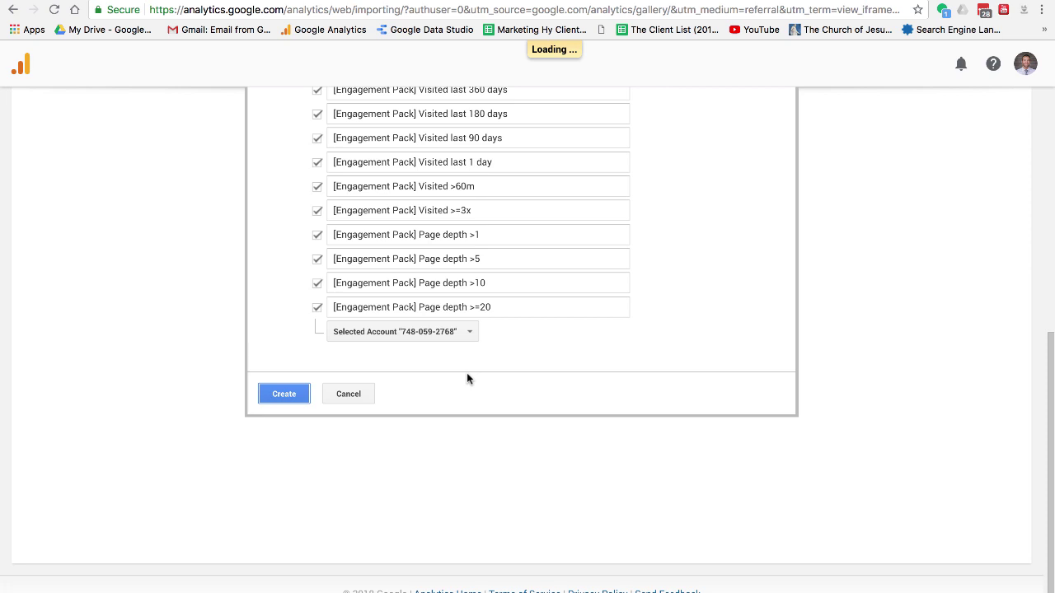
Review the duplicate audience name errors and cancel the import
scroll(467, 377, "up", 1)
scroll(466, 377, "up", 5)
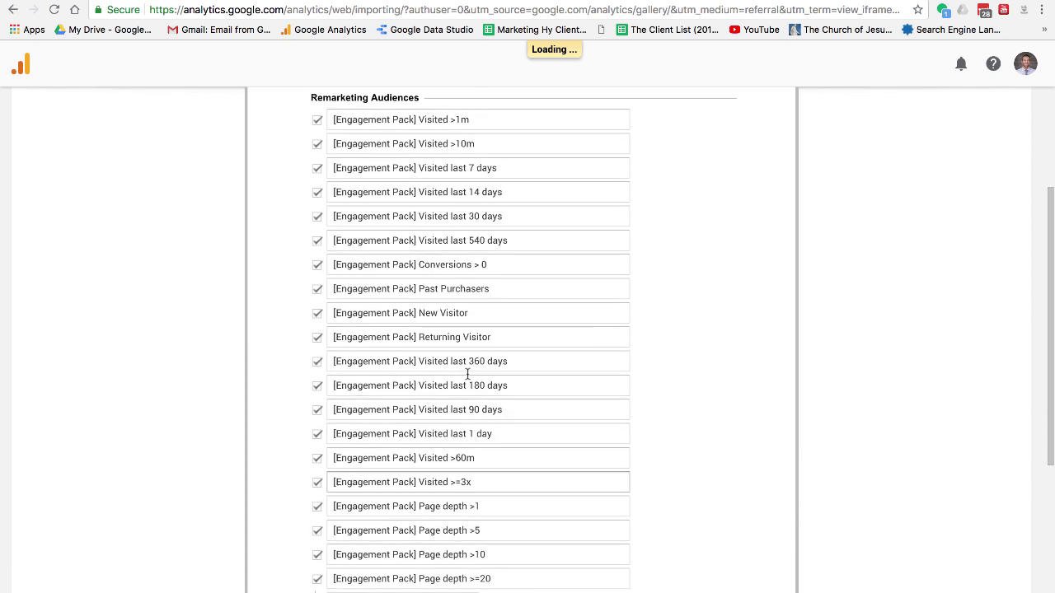
scroll(466, 377, "up", 1)
scroll(466, 378, "up", 2)
scroll(467, 374, "up", 1)
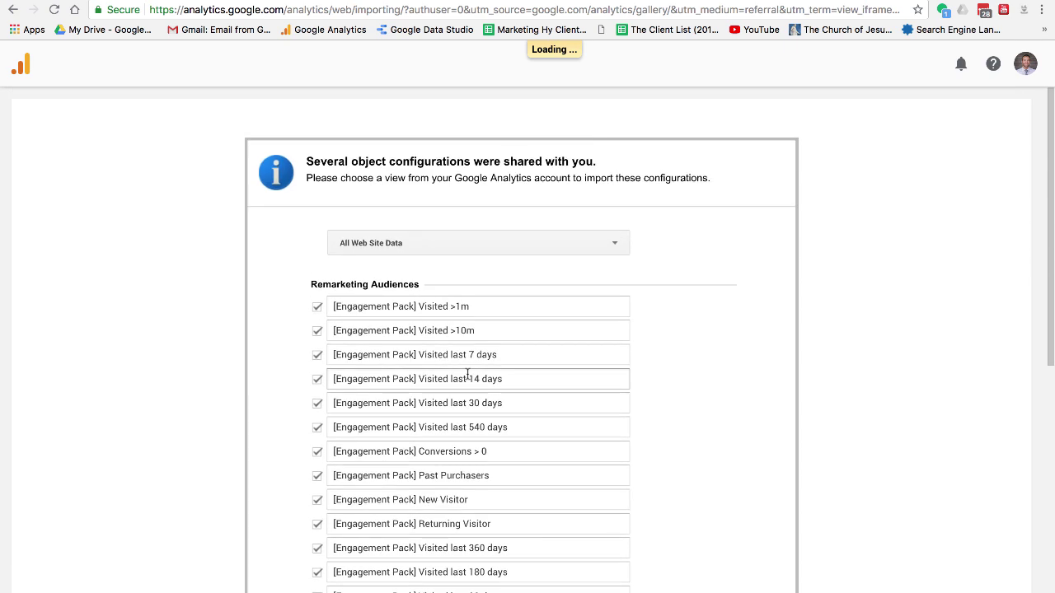
scroll(467, 375, "down", 1)
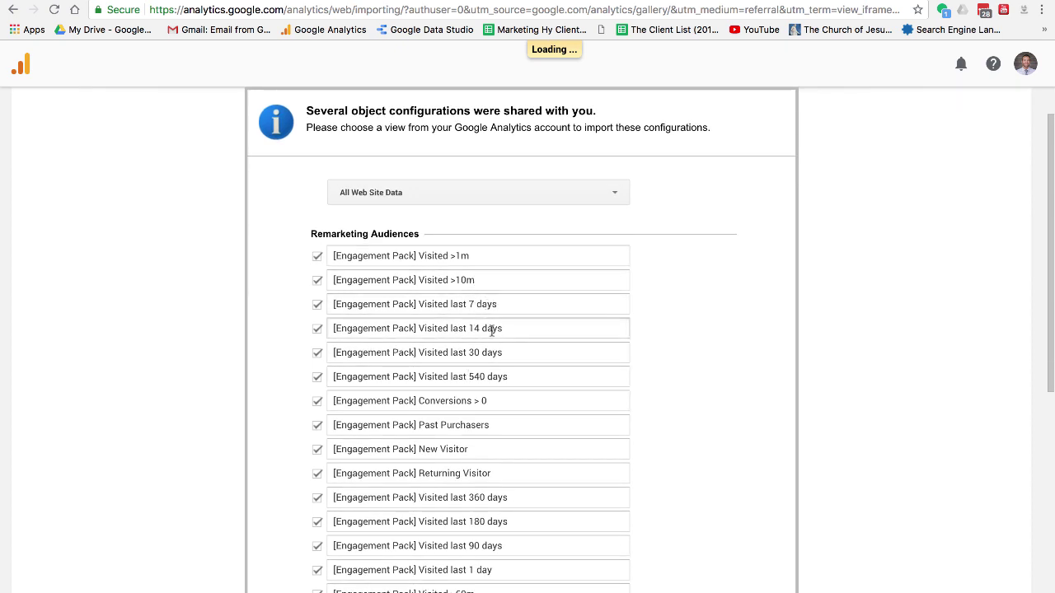
scroll(489, 368, "down", 5)
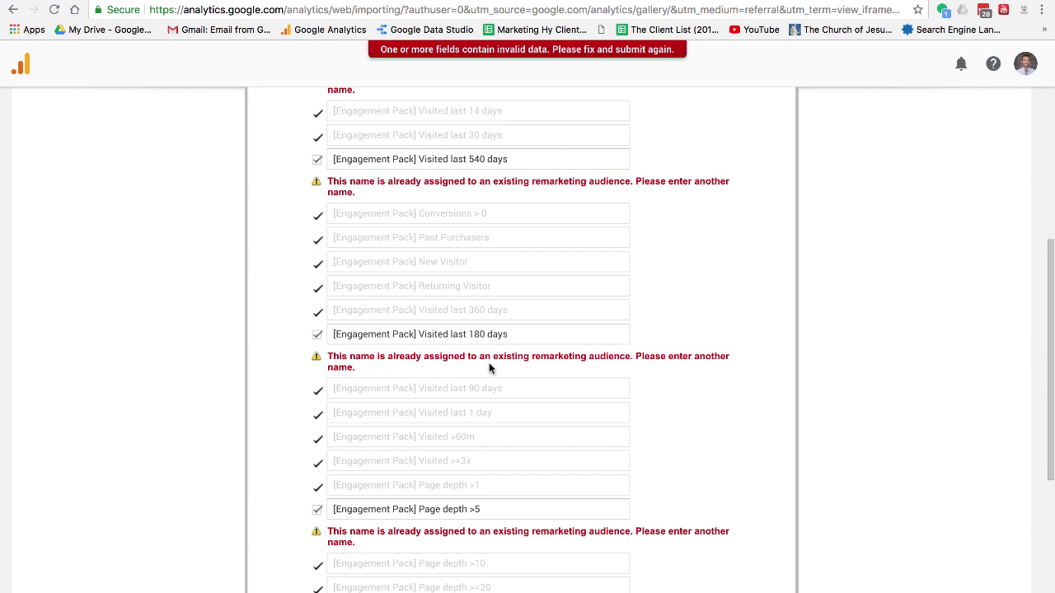
scroll(488, 366, "down", 4)
left_click(341, 429)
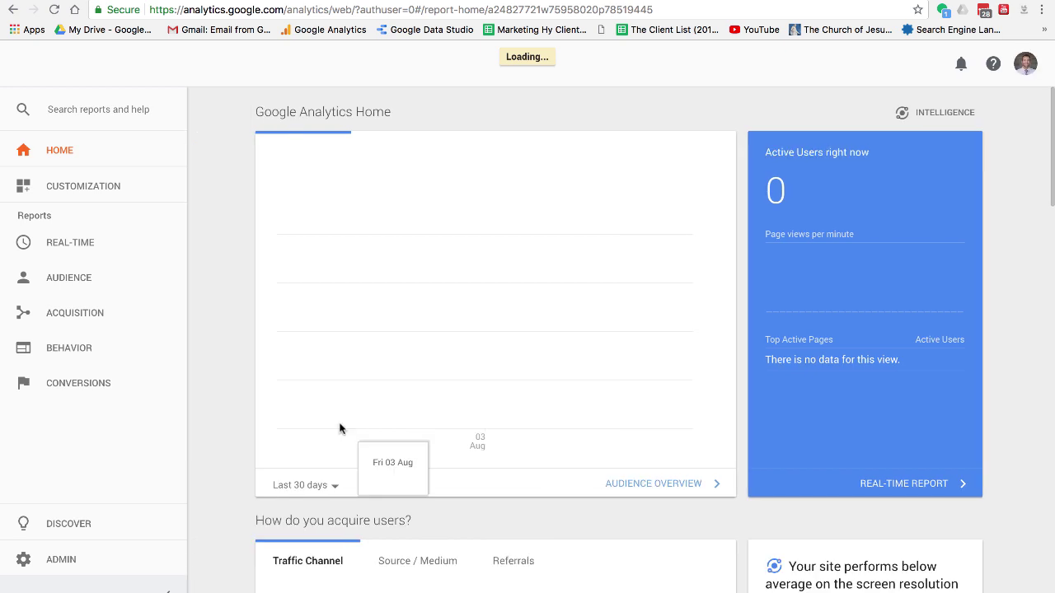
In Admin, set the account picker to show all Analytics accounts
left_click(84, 564)
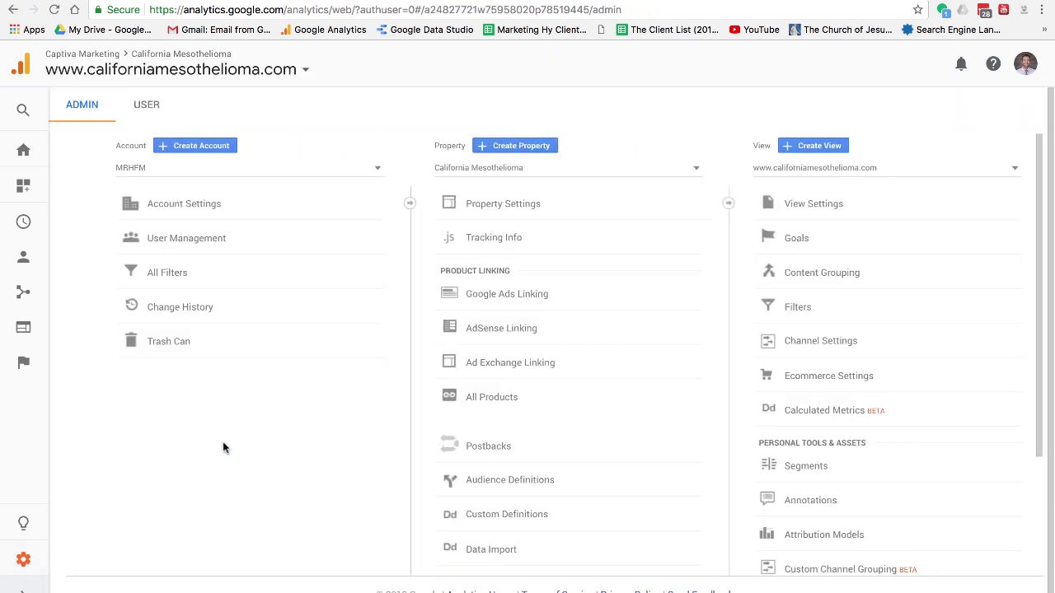
left_click(231, 73)
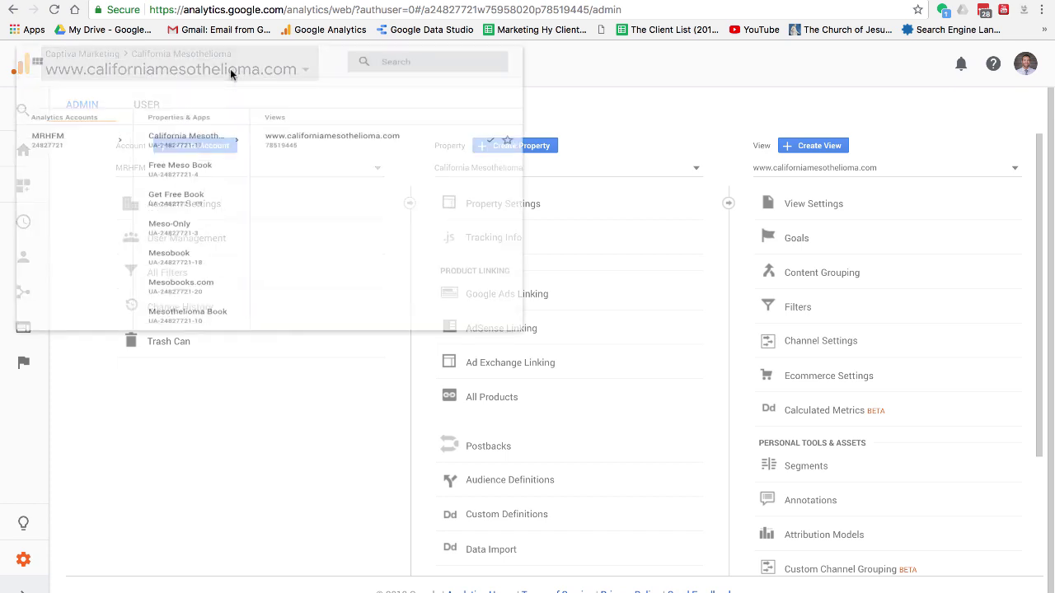
left_click(168, 119)
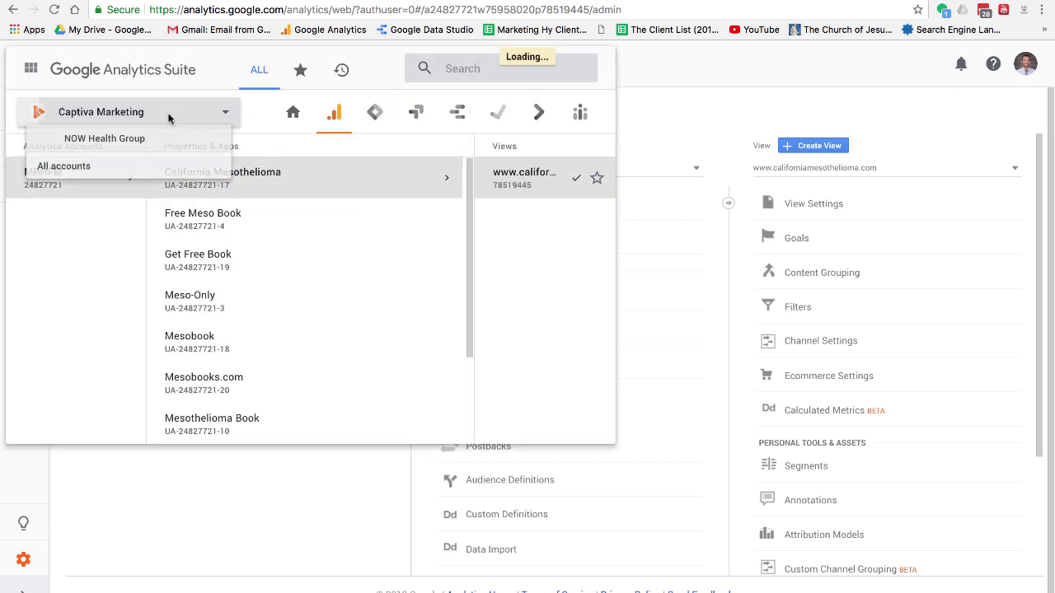
left_click(98, 169)
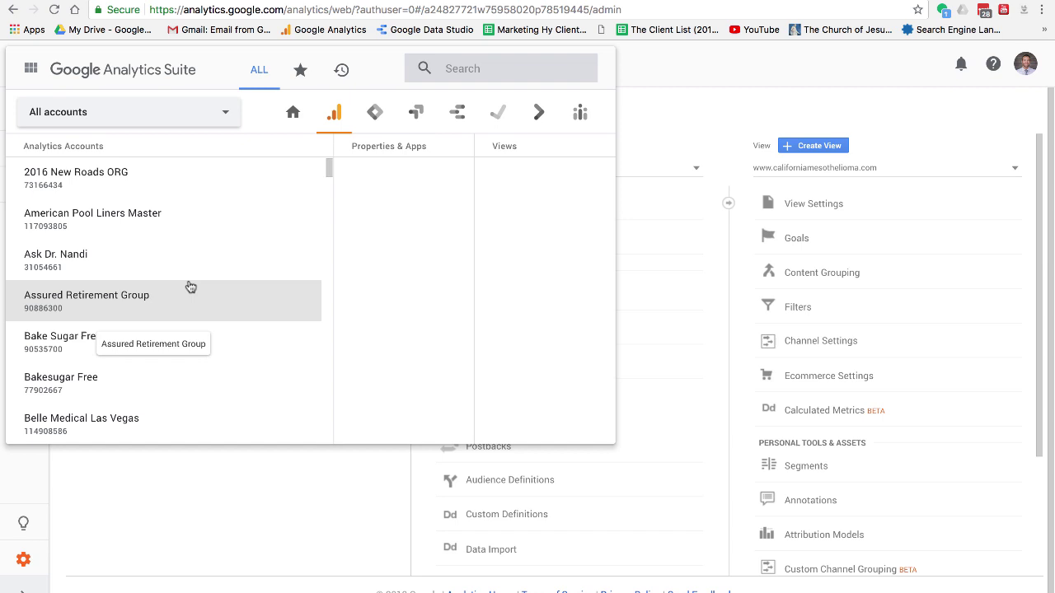
Select the Our Epidemic account, its property and the All Web Site Data view
scroll(190, 287, "down", 5)
scroll(190, 287, "down", 3)
scroll(191, 287, "down", 3)
scroll(191, 287, "down", 3)
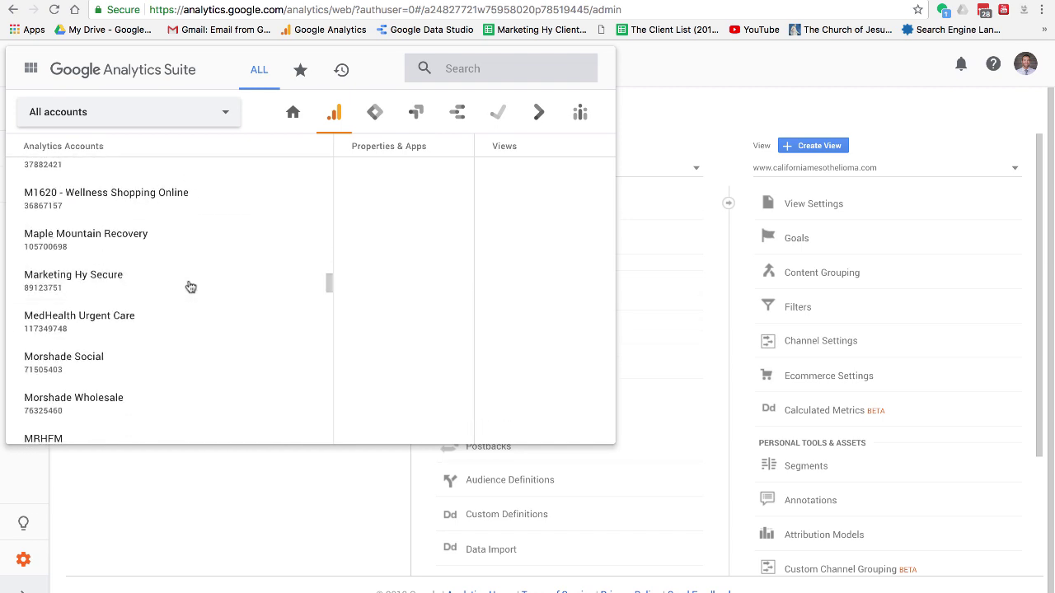
scroll(190, 287, "down", 3)
scroll(189, 285, "down", 1)
left_click(189, 285)
scroll(309, 196, "up", 10)
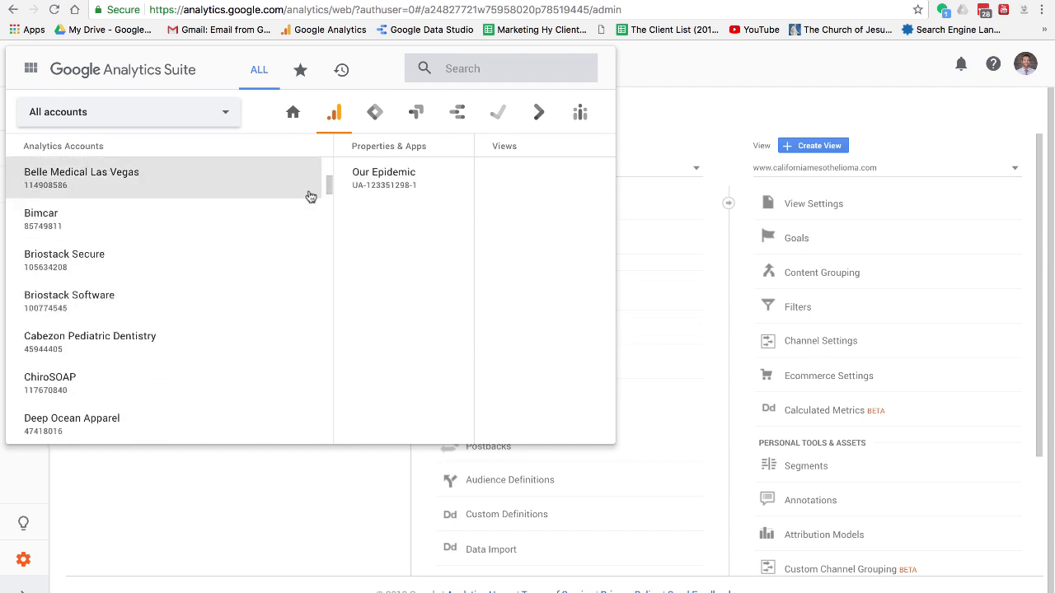
left_click(359, 186)
left_click(494, 187)
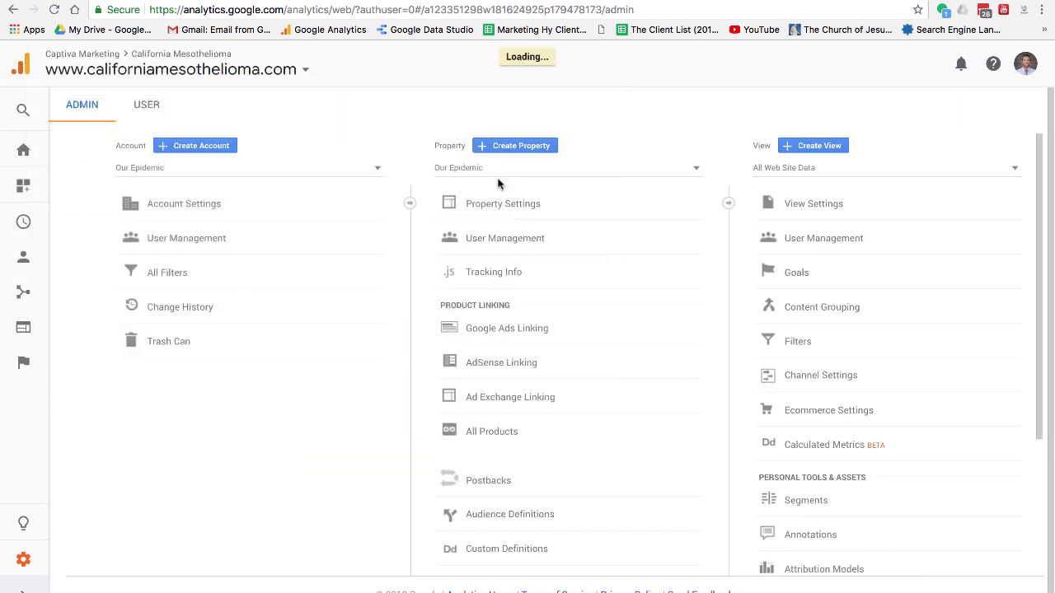
Check the 16 Our Epidemic audiences, including Engagement Pack entries, then go to Google Ads
left_click(526, 515)
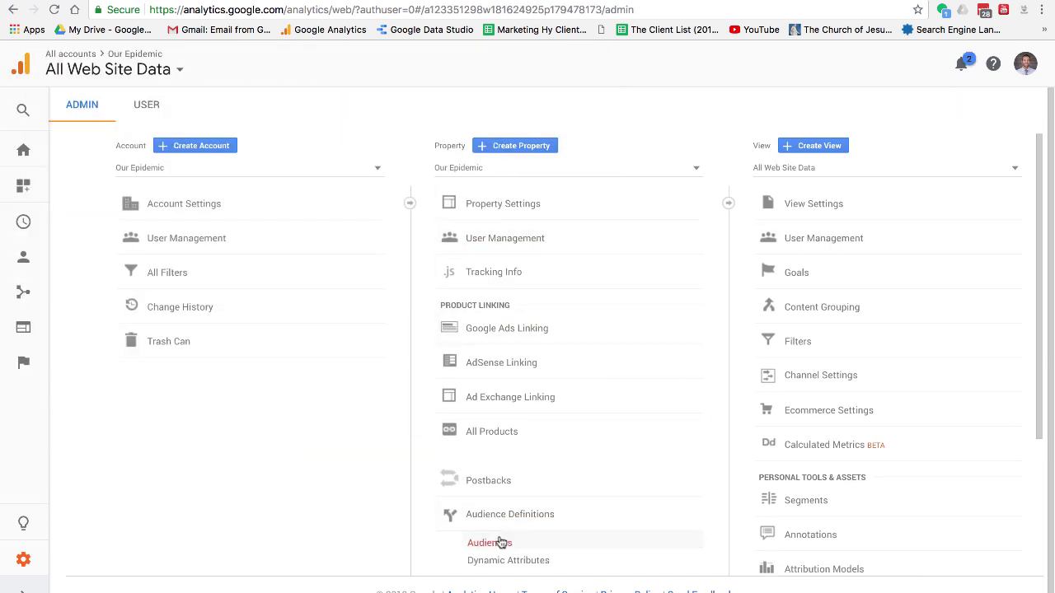
left_click(499, 543)
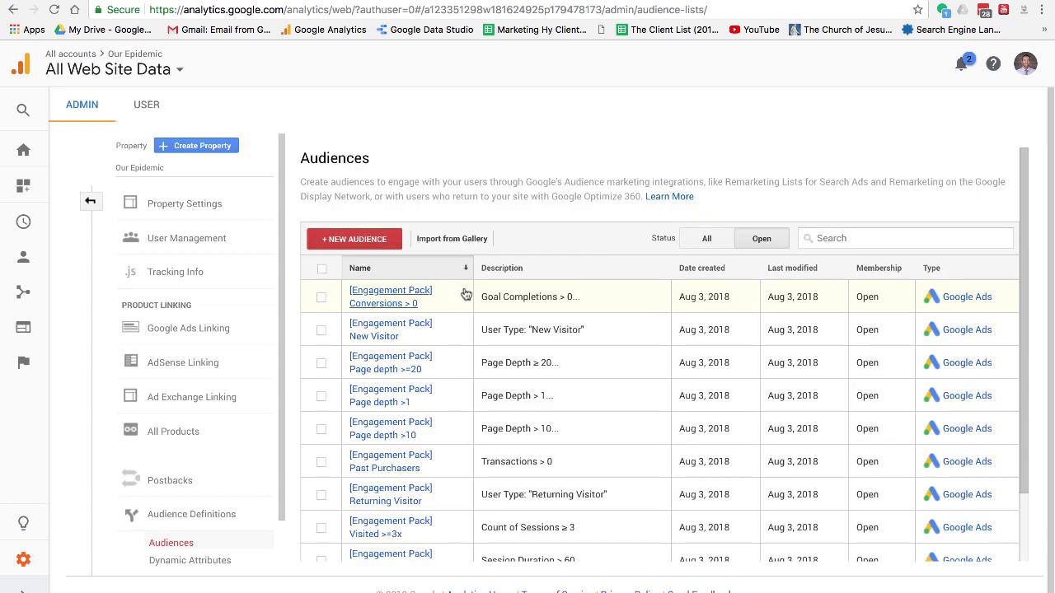
scroll(579, 342, "down", 2)
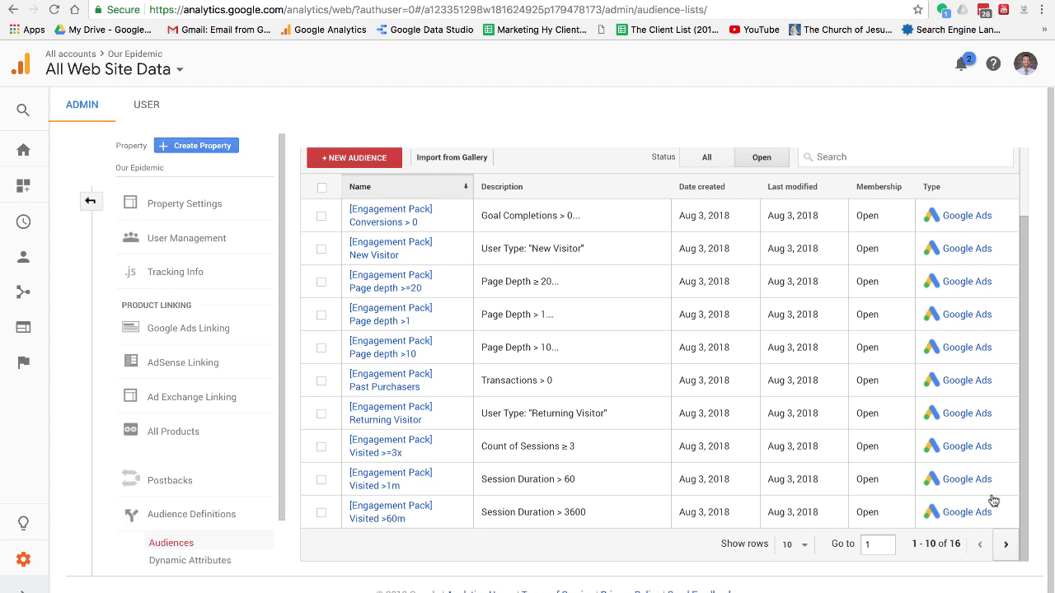
scroll(929, 273, "up", 2)
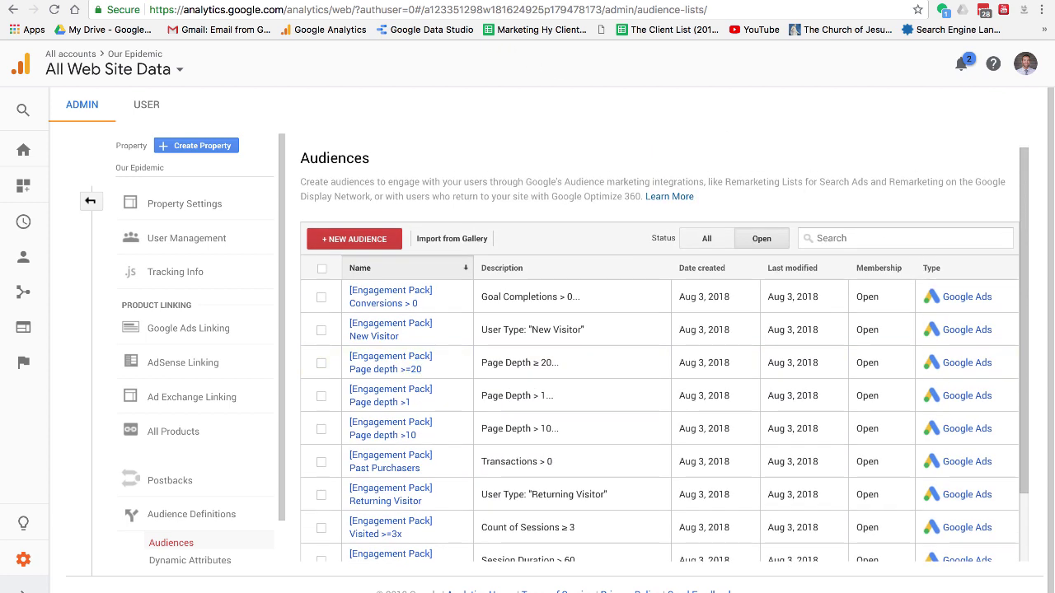
left_click(514, 0)
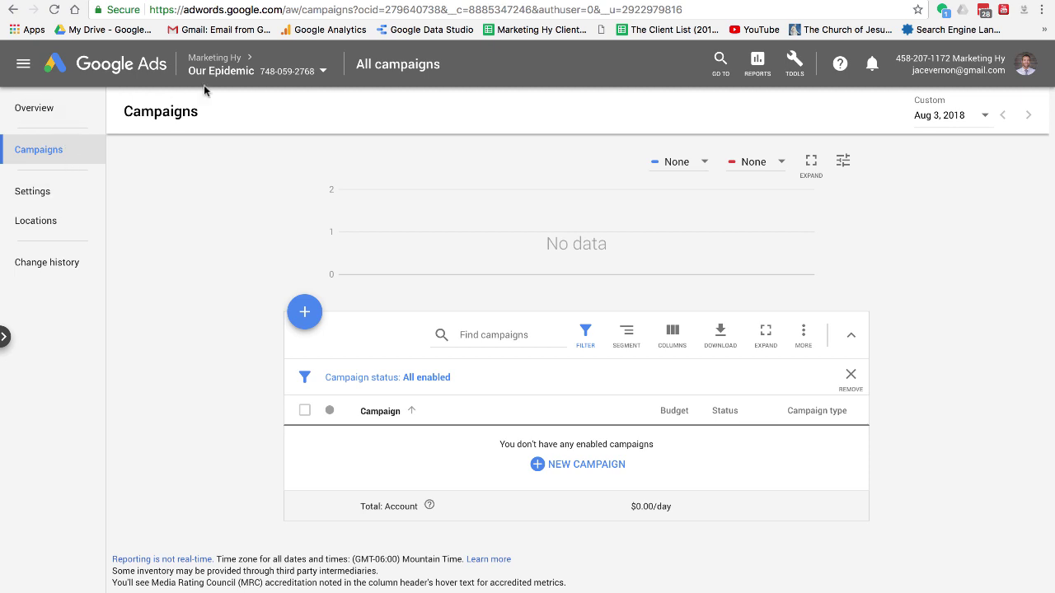